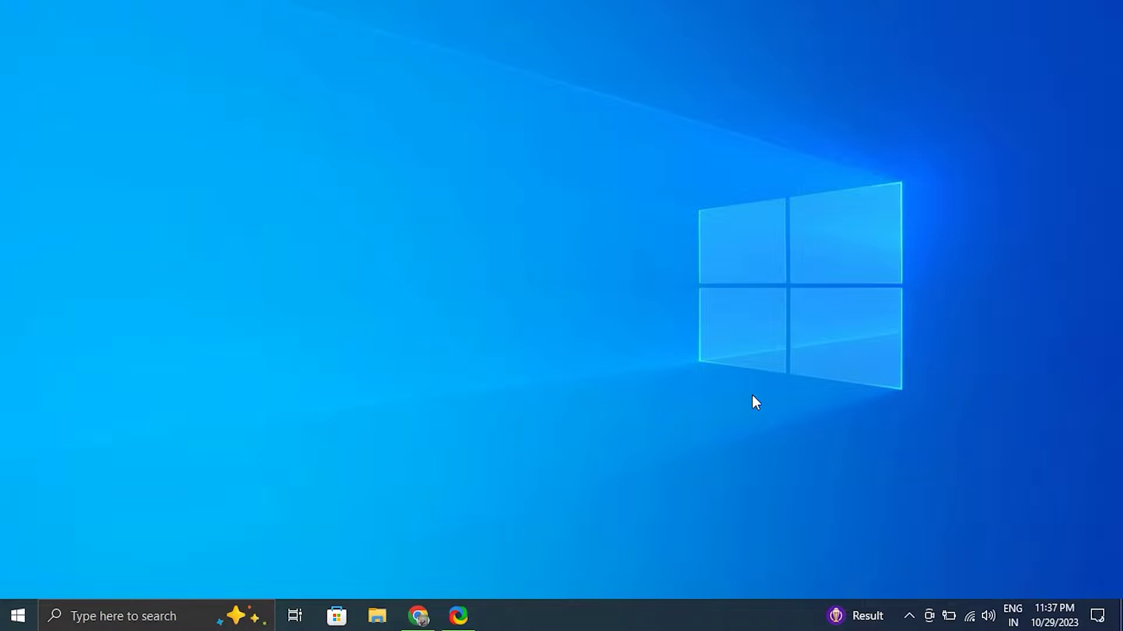
- Show the Start menu power options, then dismiss them without restarting
{"action": "left_click", "coordinate": [17, 616]}
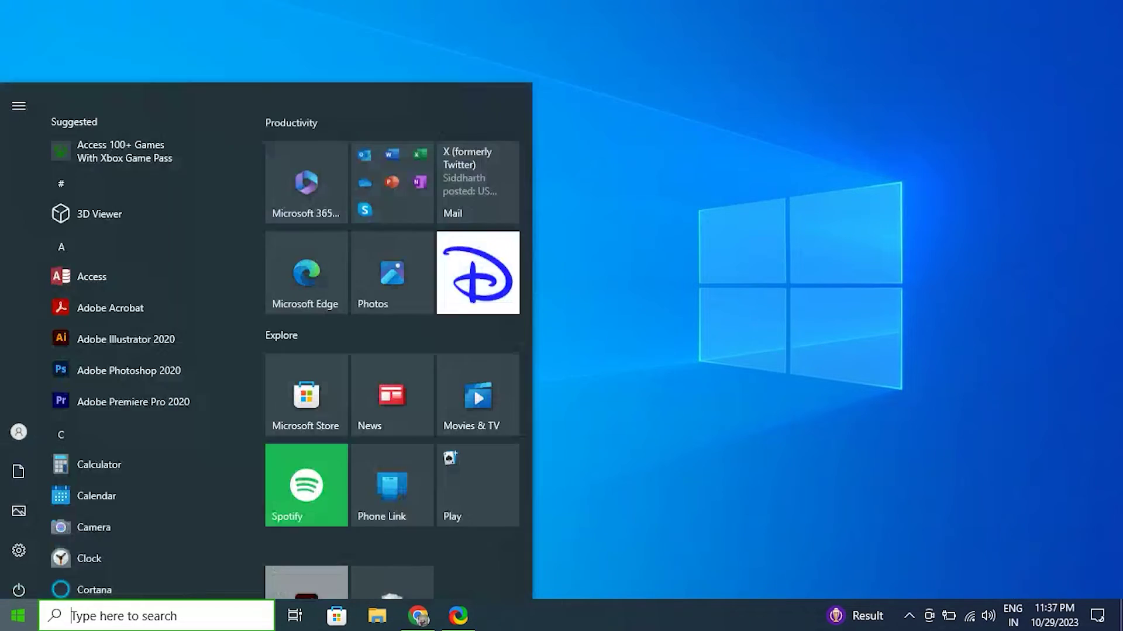
{"action": "left_click", "coordinate": [18, 580]}
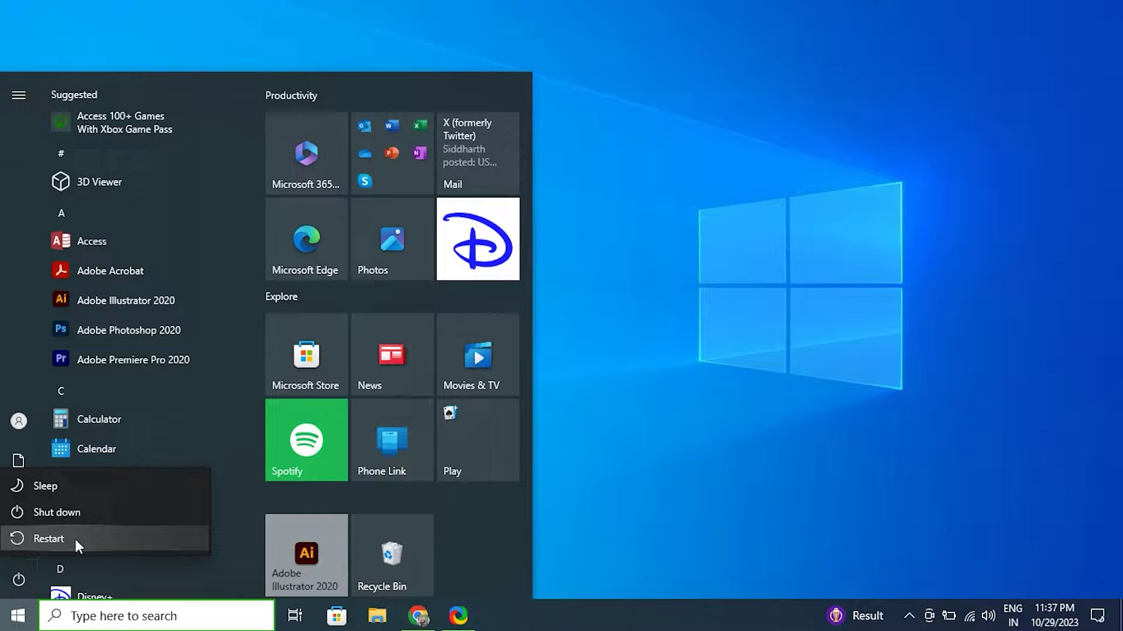
{"action": "left_click", "coordinate": [225, 521]}
{"action": "left_click", "coordinate": [714, 500]}
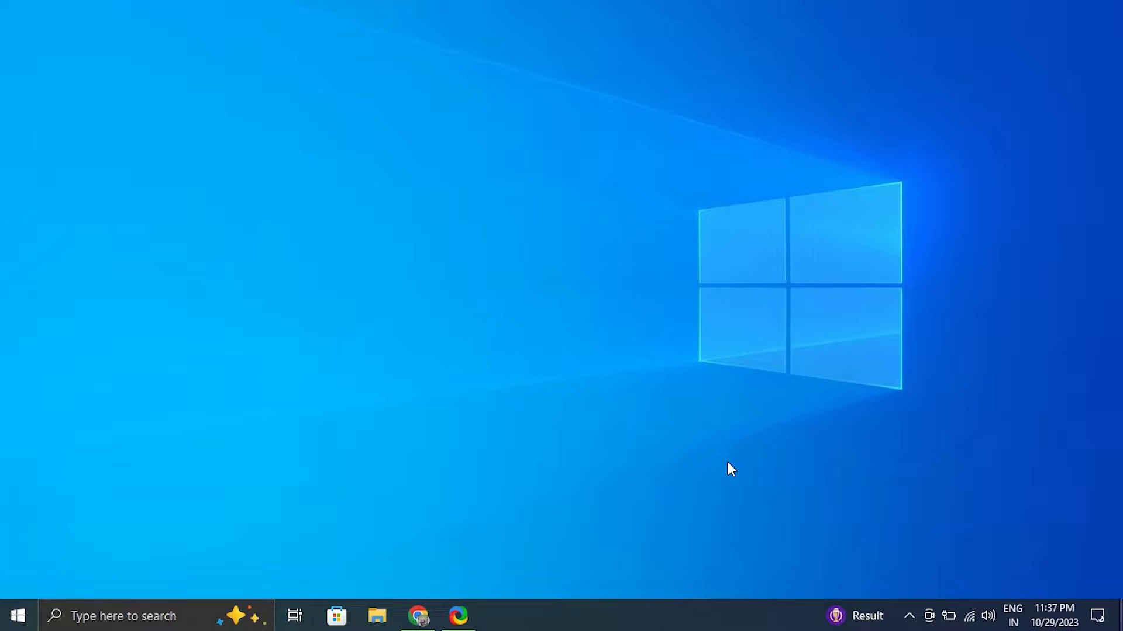
- Review the Mouse and Touchpad pages under Devices in Settings, then close Settings
{"action": "key", "text": "super+i"}
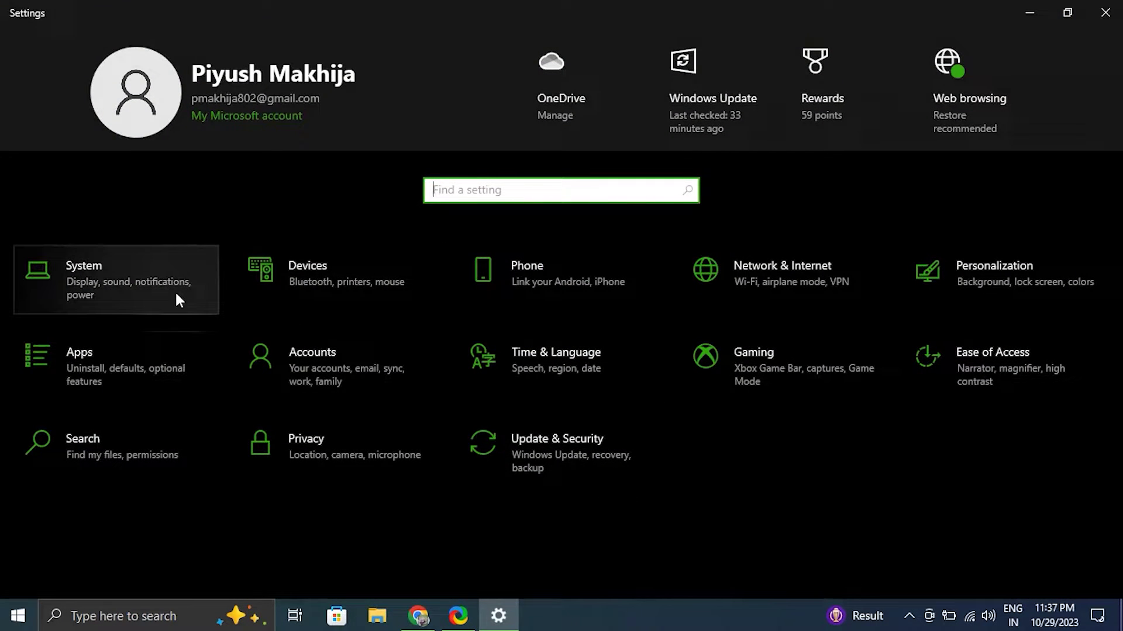
{"action": "left_click", "coordinate": [376, 288]}
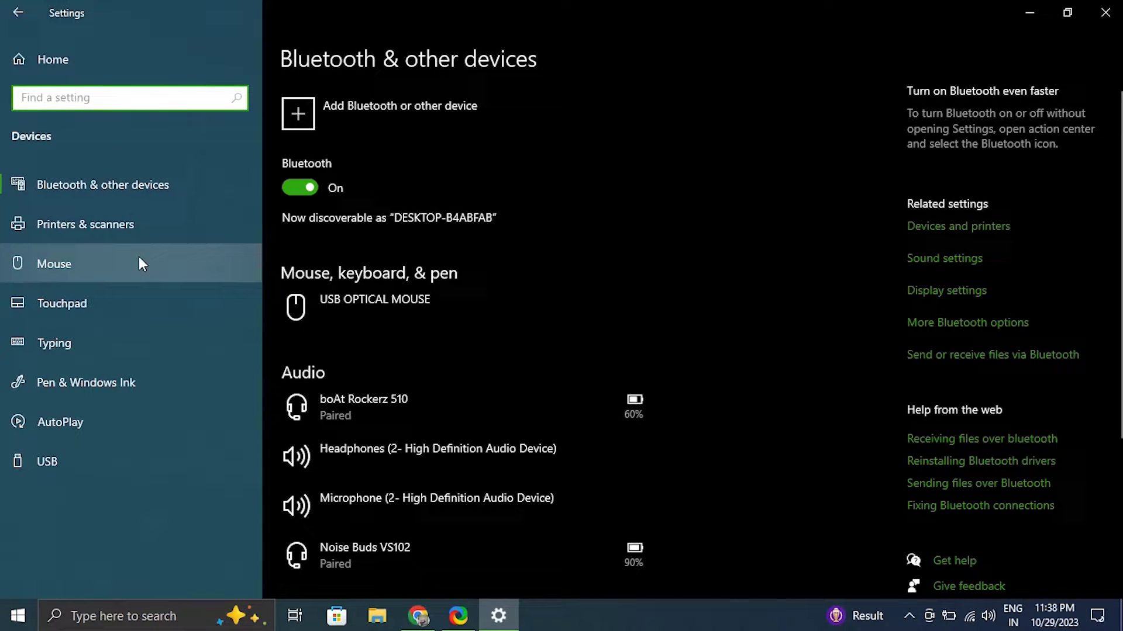
{"action": "left_click", "coordinate": [130, 272]}
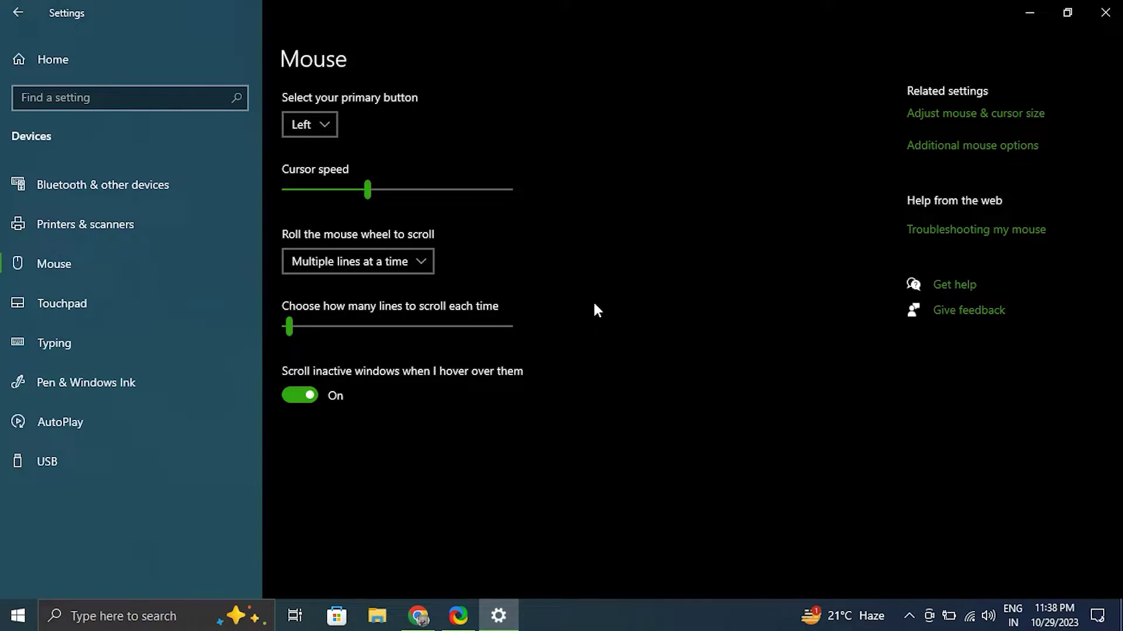
{"action": "left_click", "coordinate": [121, 317]}
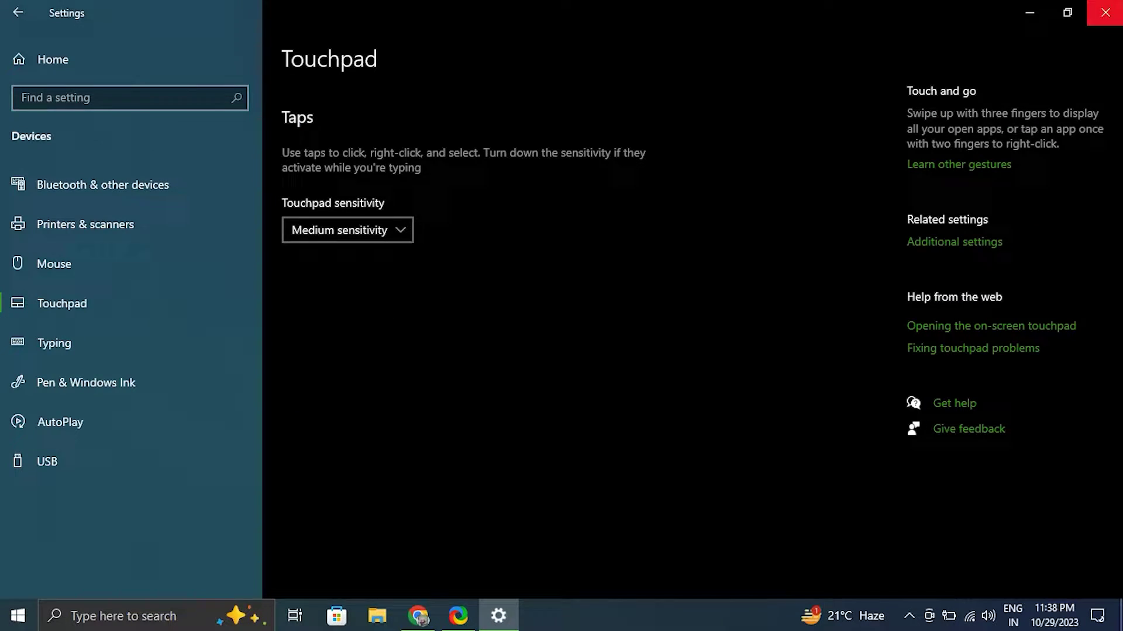
{"action": "left_click", "coordinate": [1105, 12]}
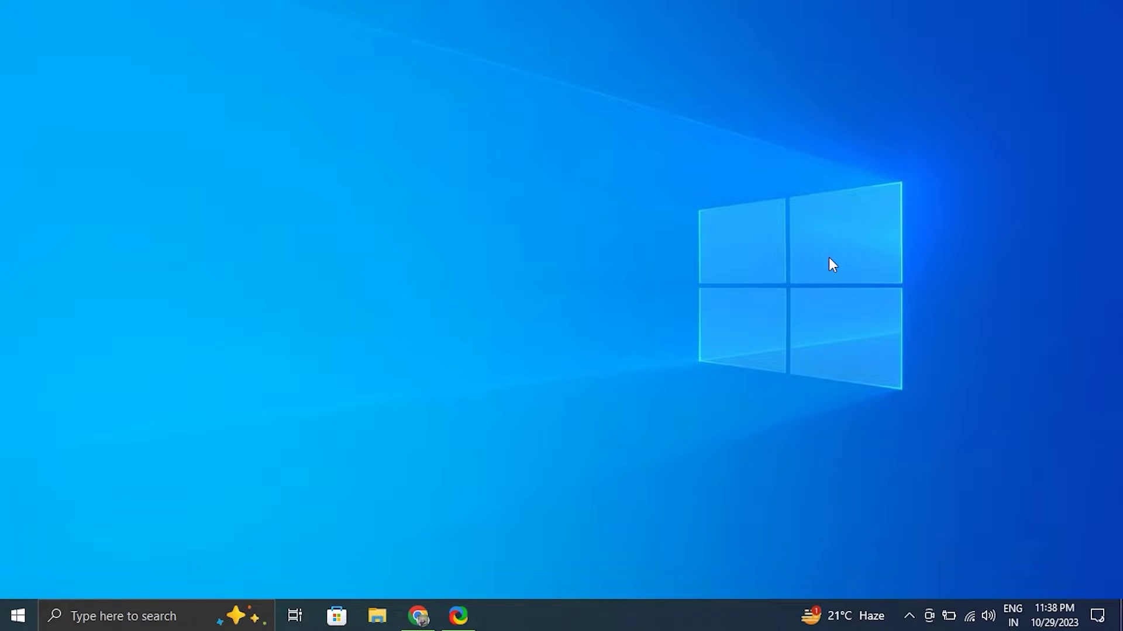
- Run 'msdt.exe -id DeviceDiagnostic' from the Run box and start the Hardware and Devices problem detection
{"action": "key", "text": "super+r"}
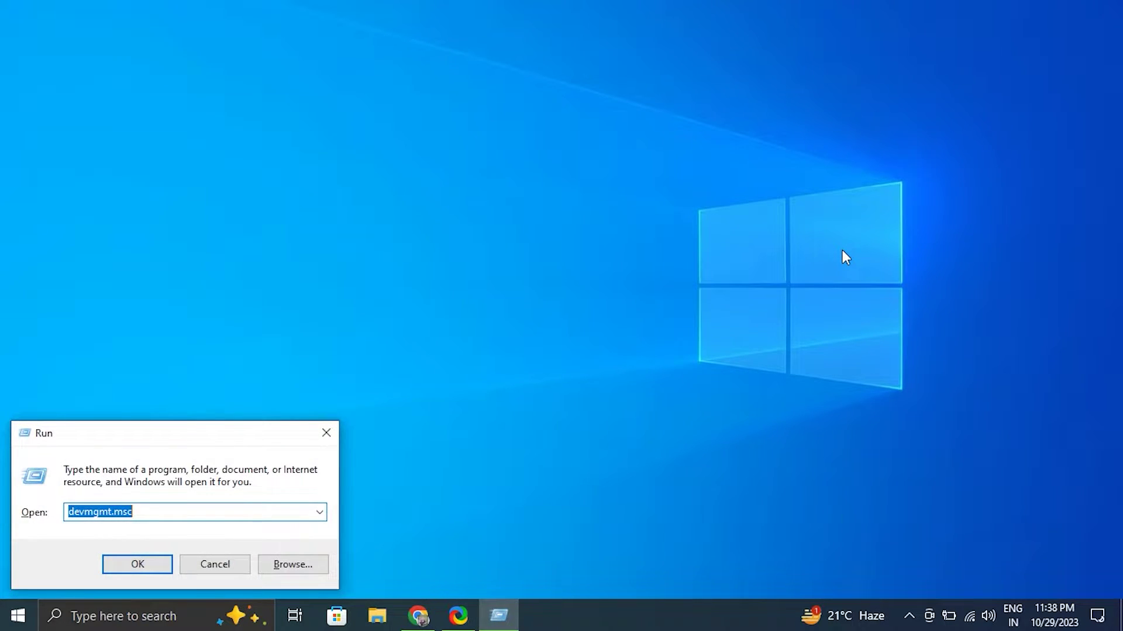
{"action": "type", "text": "msd"}
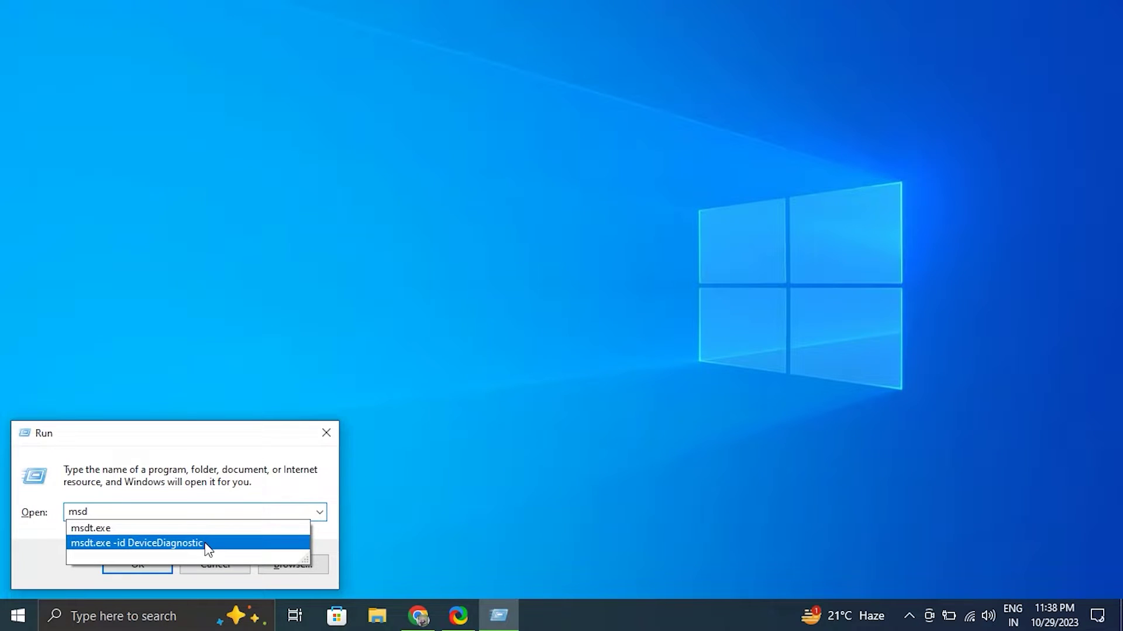
{"action": "left_click", "coordinate": [208, 544]}
{"action": "left_click", "coordinate": [145, 556]}
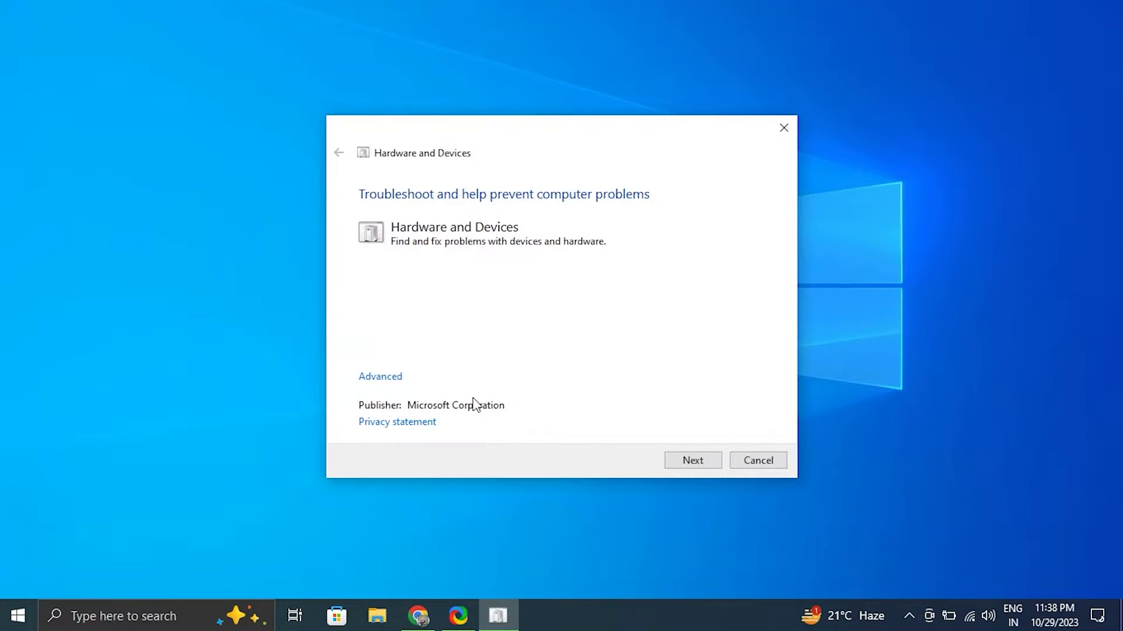
{"action": "left_click", "coordinate": [685, 462]}
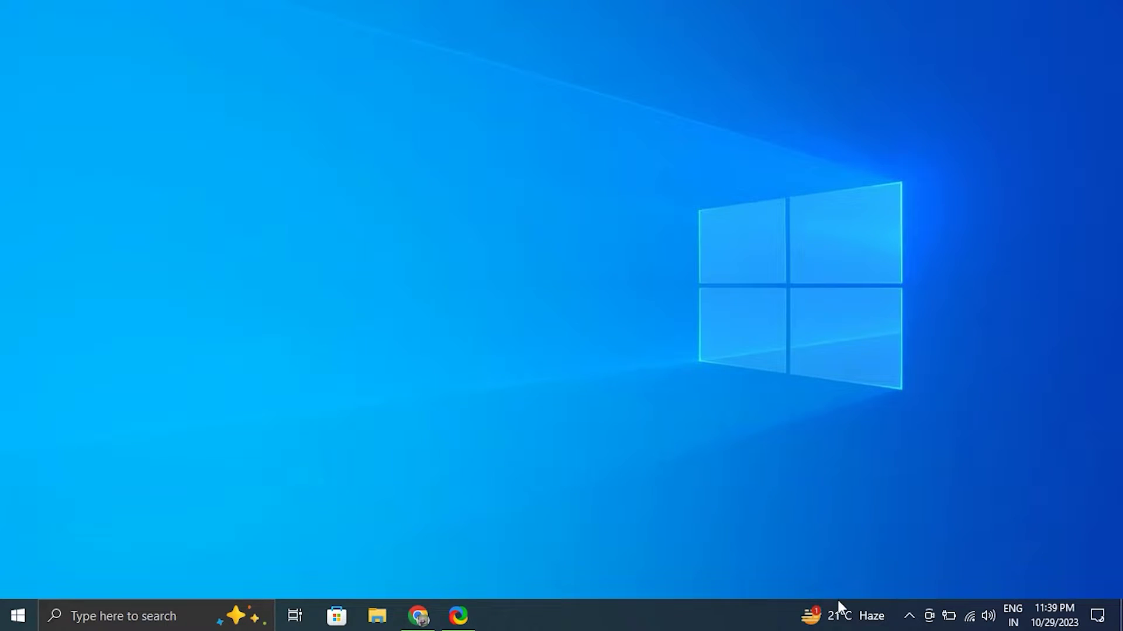
{"action": "left_click", "coordinate": [909, 615]}
{"action": "left_click", "coordinate": [909, 616]}
{"action": "key", "text": "super+i"}
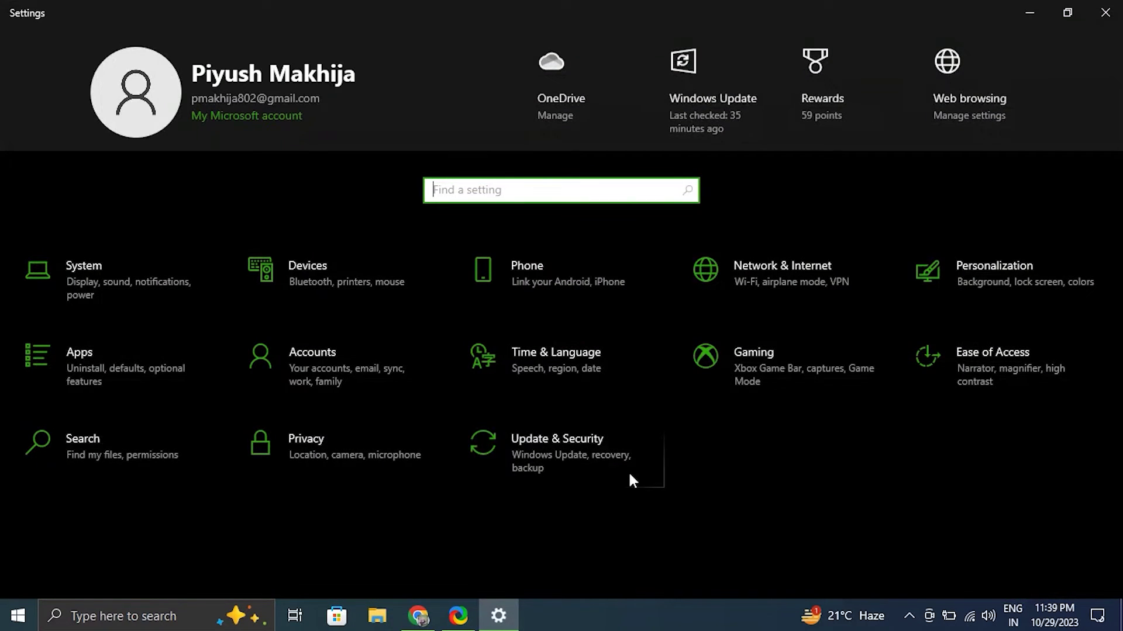
{"action": "left_click", "coordinate": [159, 295]}
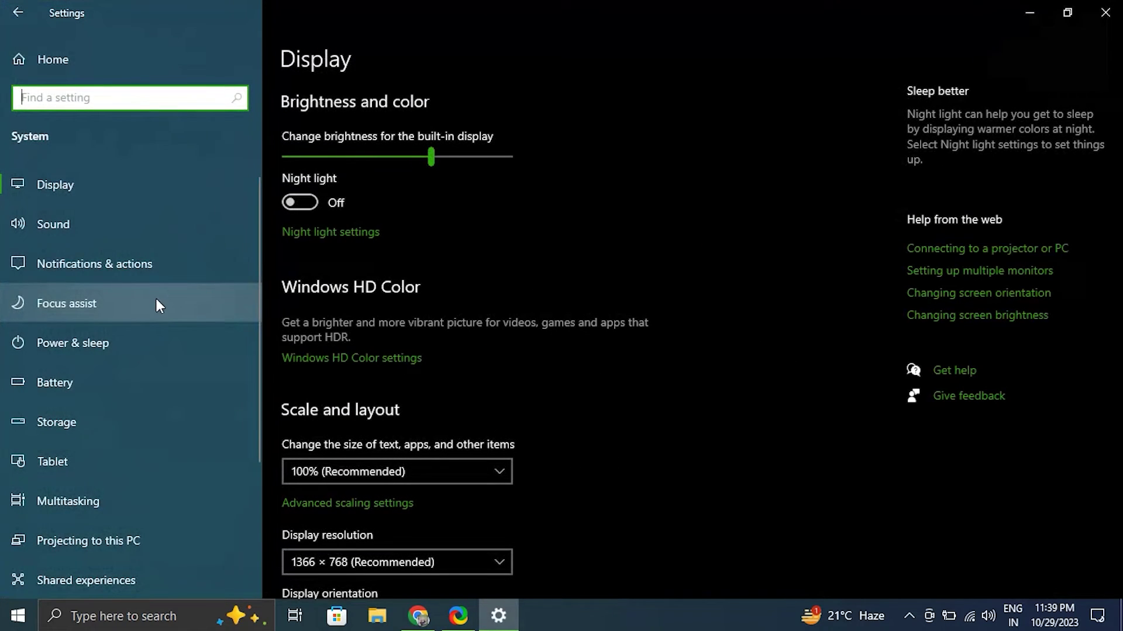
{"action": "left_click", "coordinate": [143, 270]}
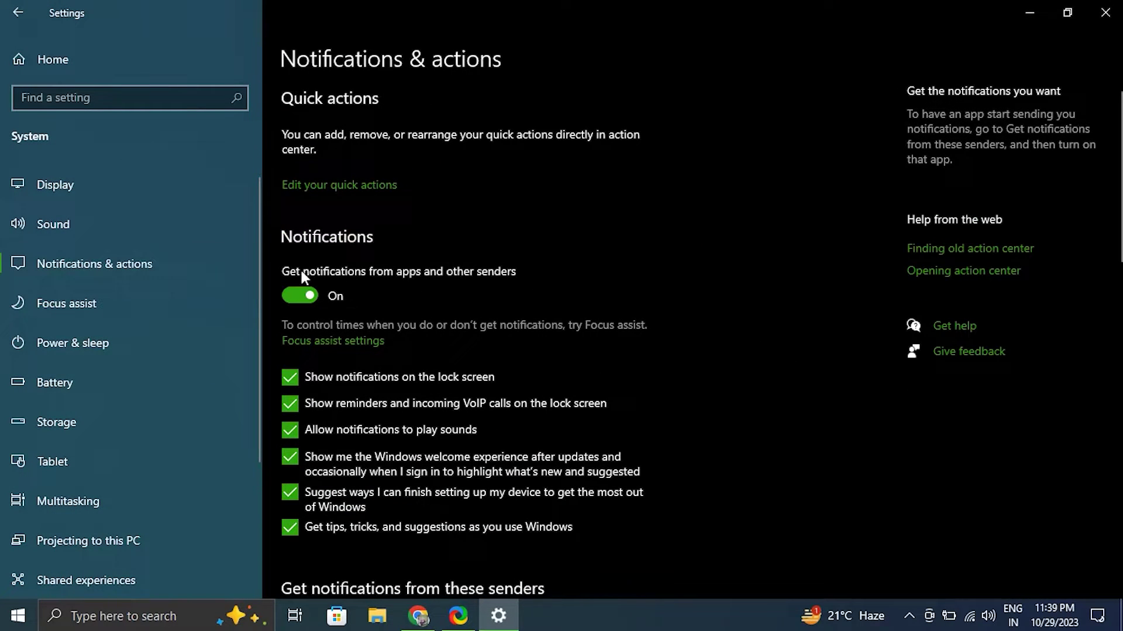
{"action": "scroll", "coordinate": [492, 403], "scroll_direction": "down", "scroll_amount": 5}
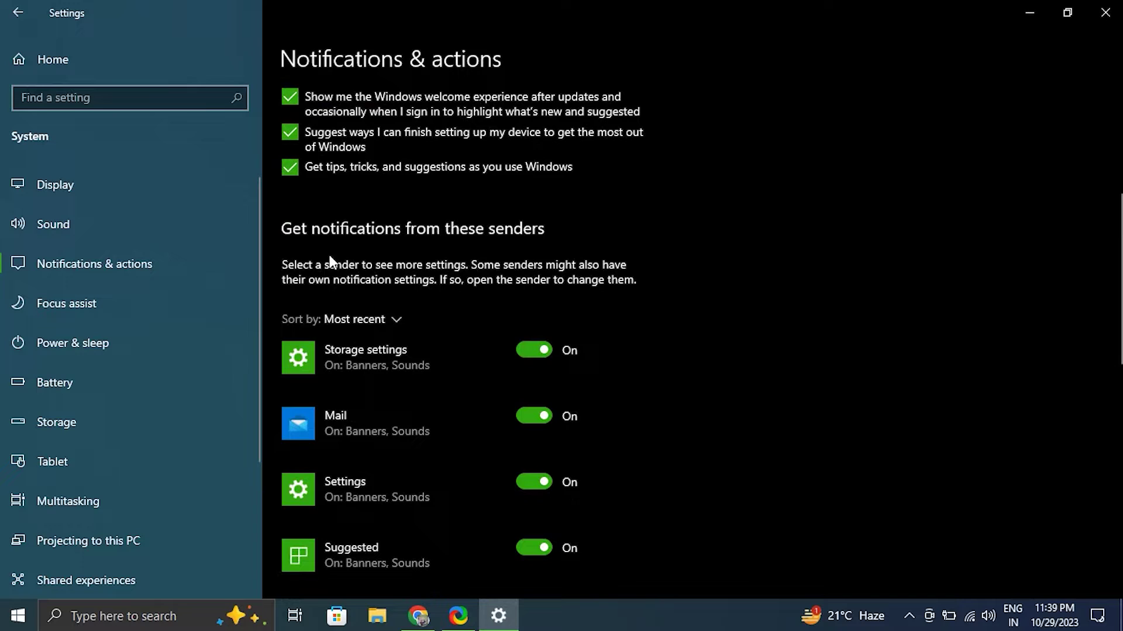
{"action": "scroll", "coordinate": [637, 387], "scroll_direction": "down", "scroll_amount": 4}
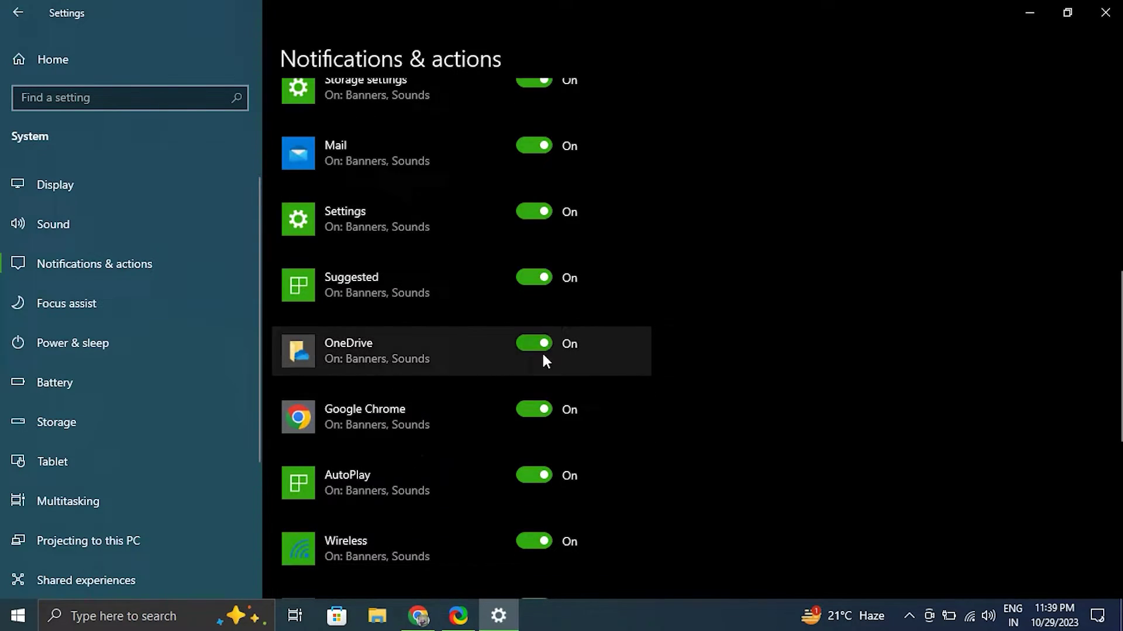
{"action": "left_click", "coordinate": [1105, 12]}
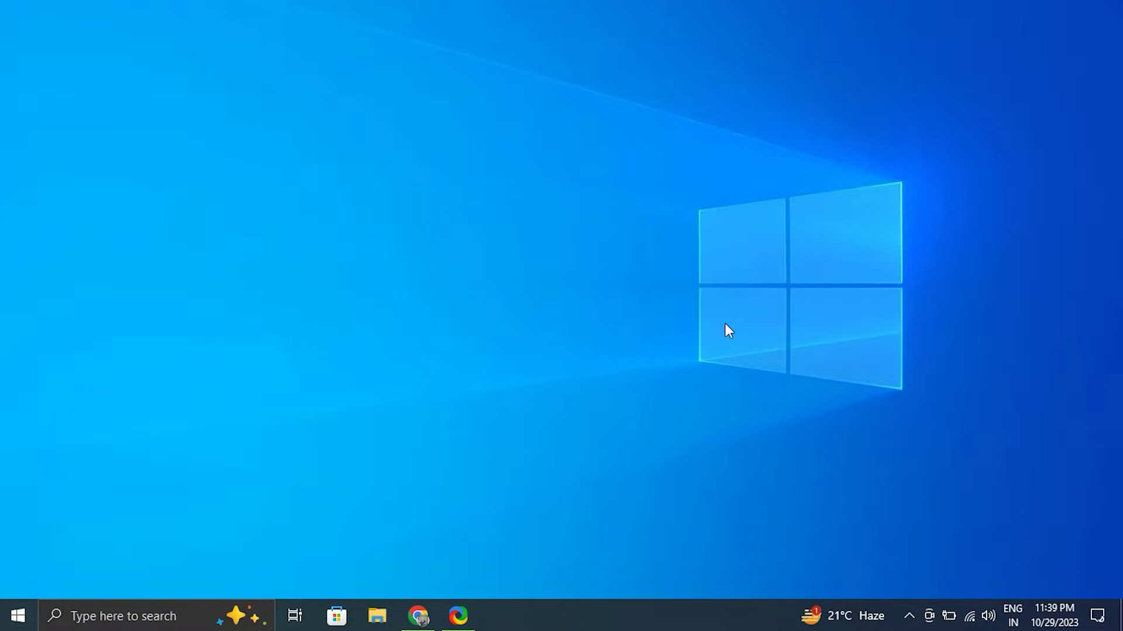
- Turn Focus assist Off under System > Notifications & actions, then close Settings
{"action": "key", "text": "super+i"}
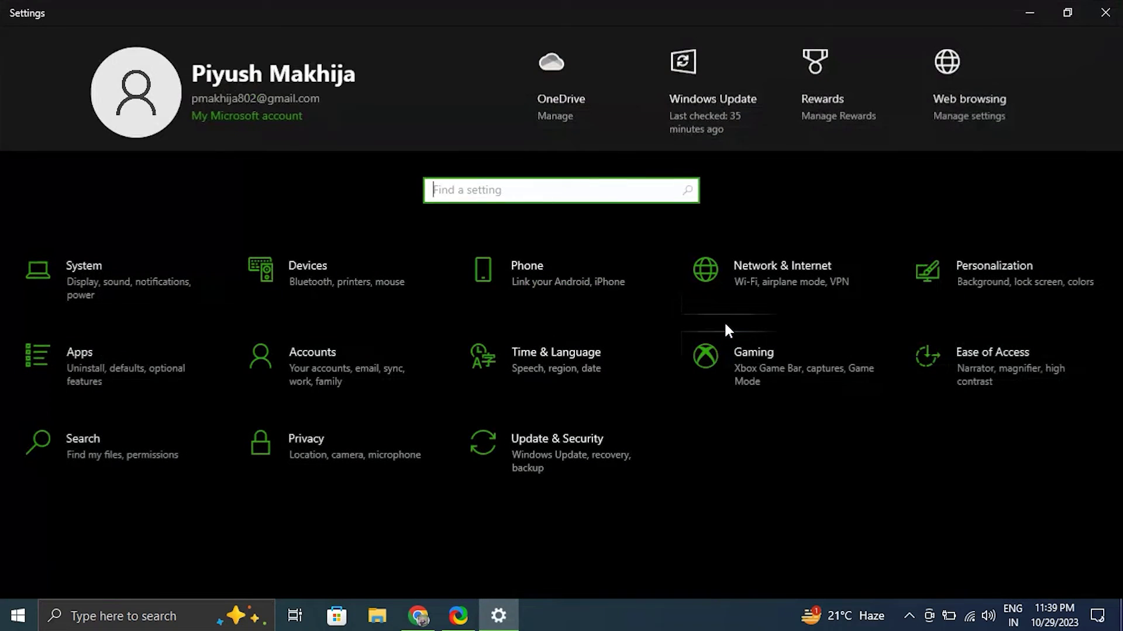
{"action": "left_click", "coordinate": [76, 264]}
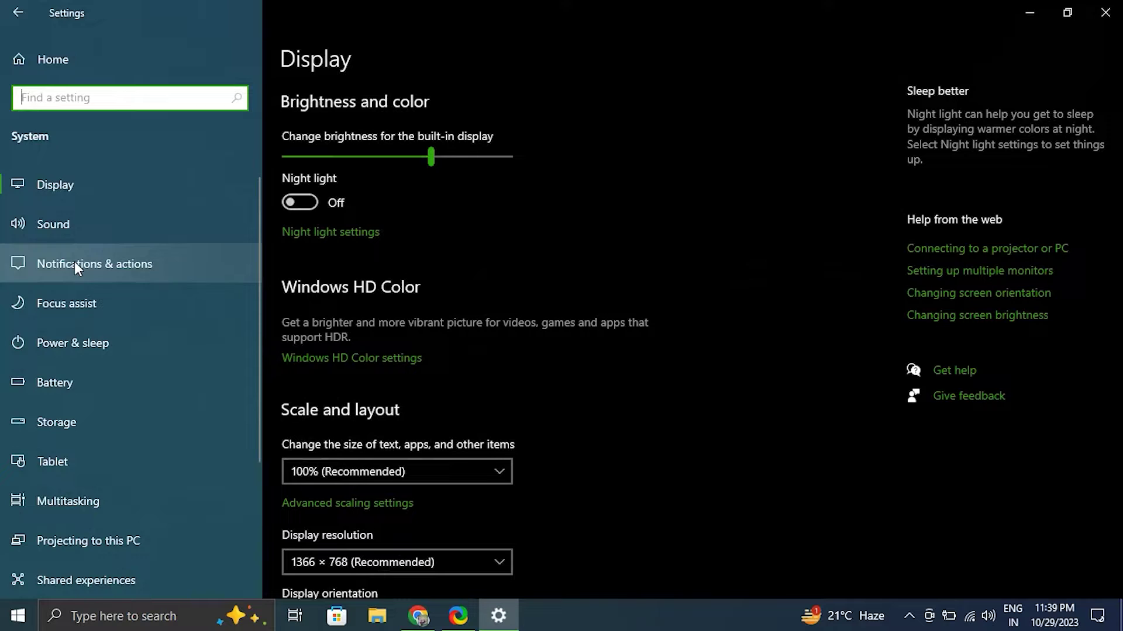
{"action": "left_click", "coordinate": [75, 261]}
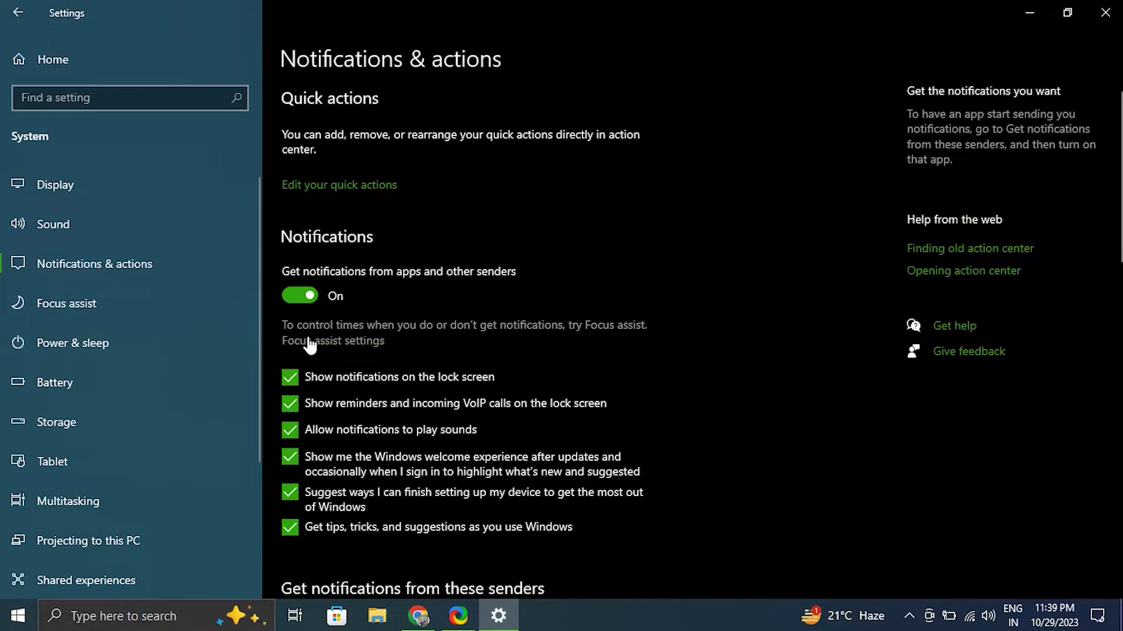
{"action": "left_click", "coordinate": [296, 341]}
{"action": "left_click", "coordinate": [291, 169]}
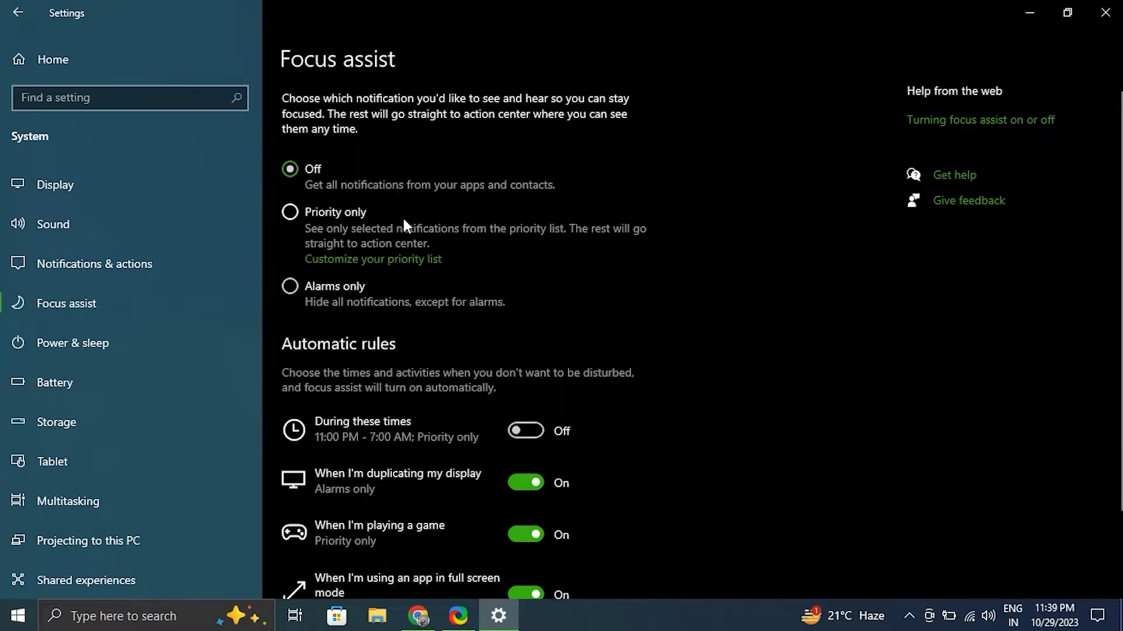
{"action": "scroll", "coordinate": [585, 398], "scroll_direction": "down", "scroll_amount": 2}
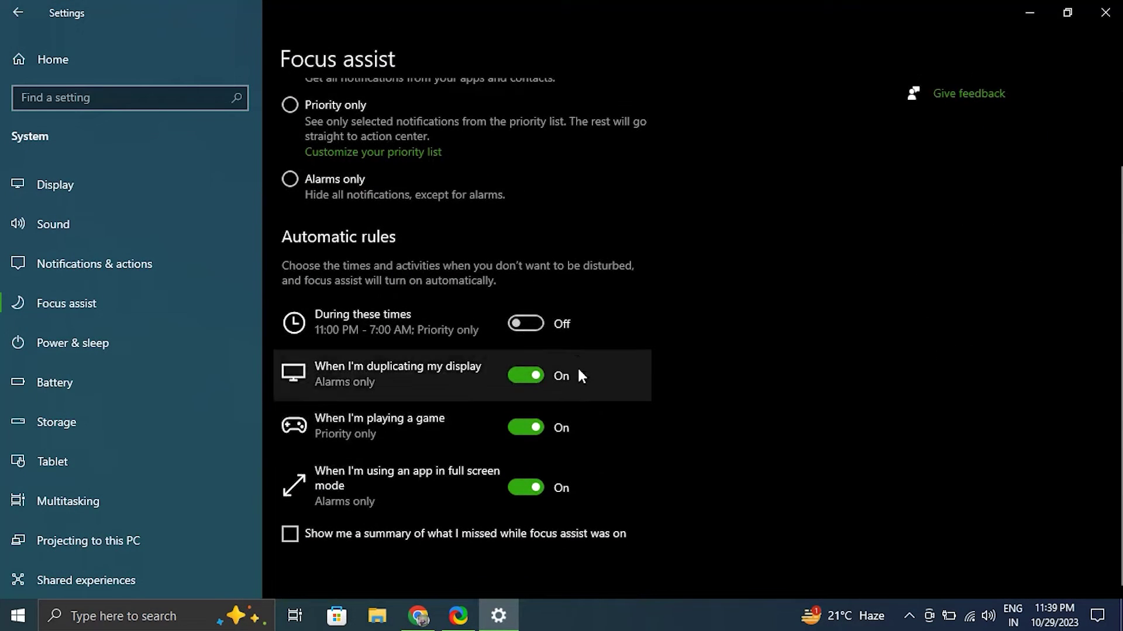
{"action": "left_click", "coordinate": [1105, 11]}
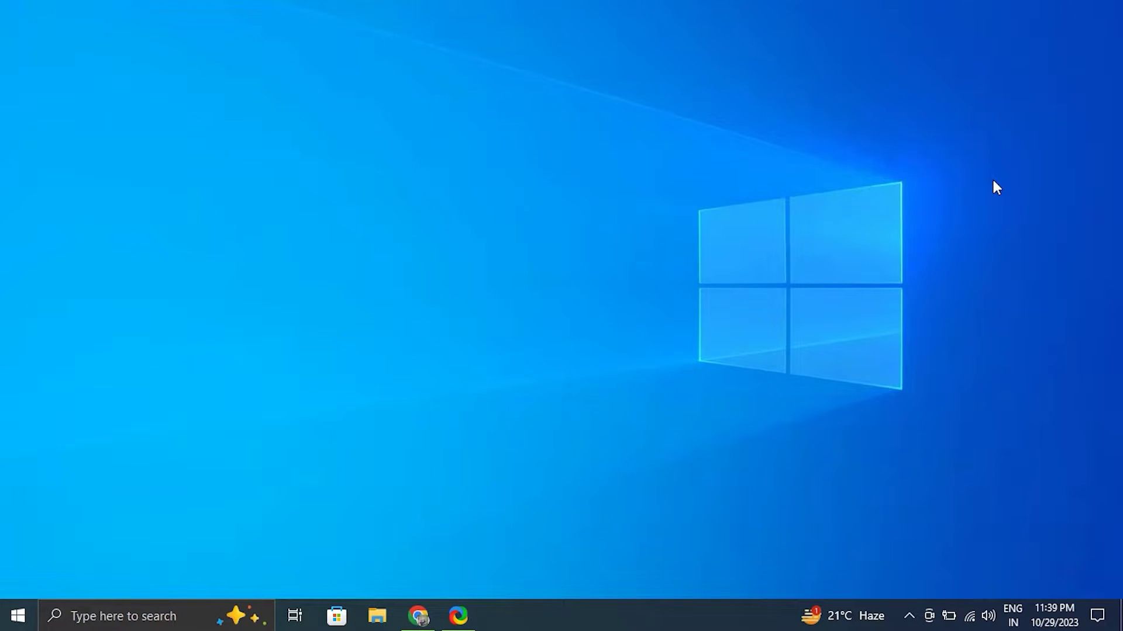
- Leave 'Show notifications for' at 5 seconds in Ease of Access Display, then close Settings
{"action": "key", "text": "super+i"}
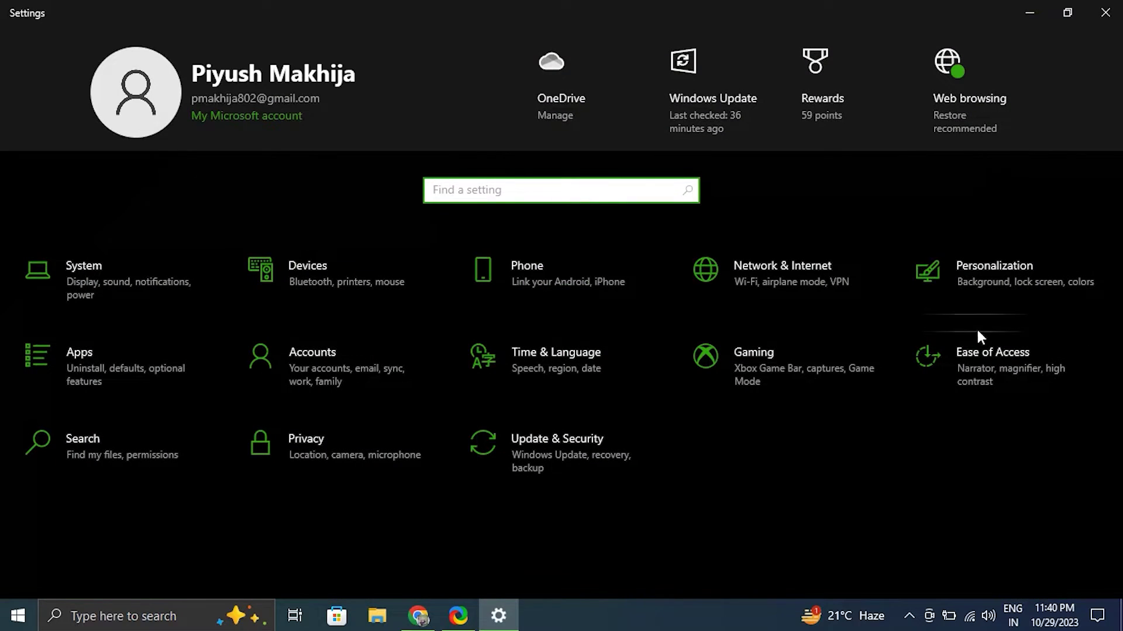
{"action": "left_click", "coordinate": [1008, 347]}
{"action": "type", "text": "visua;"}
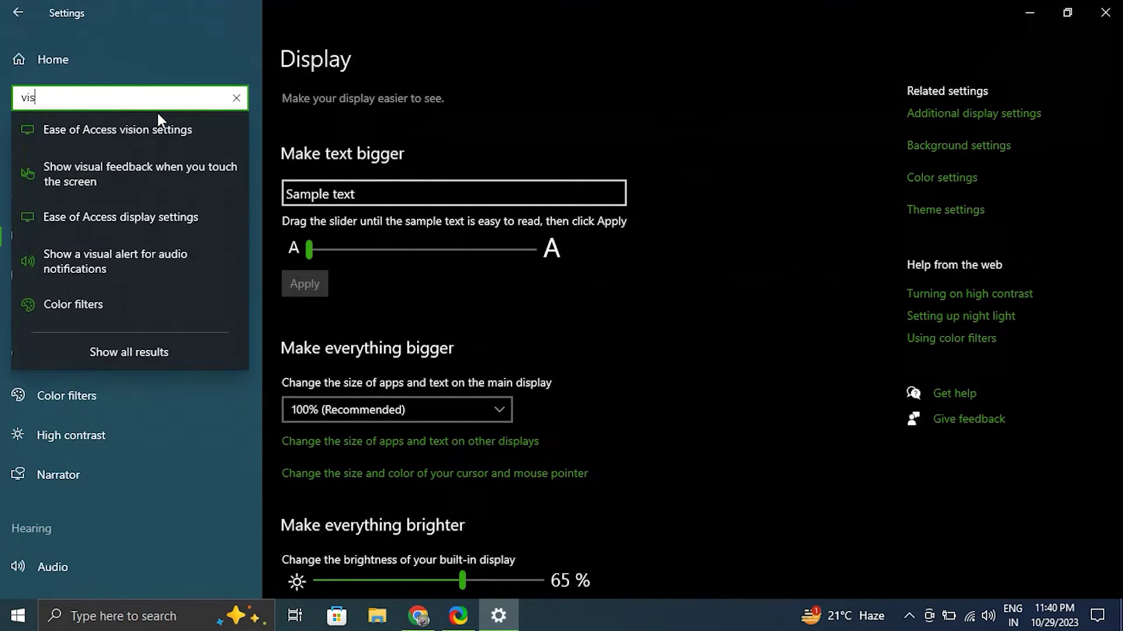
{"action": "left_click", "coordinate": [502, 296]}
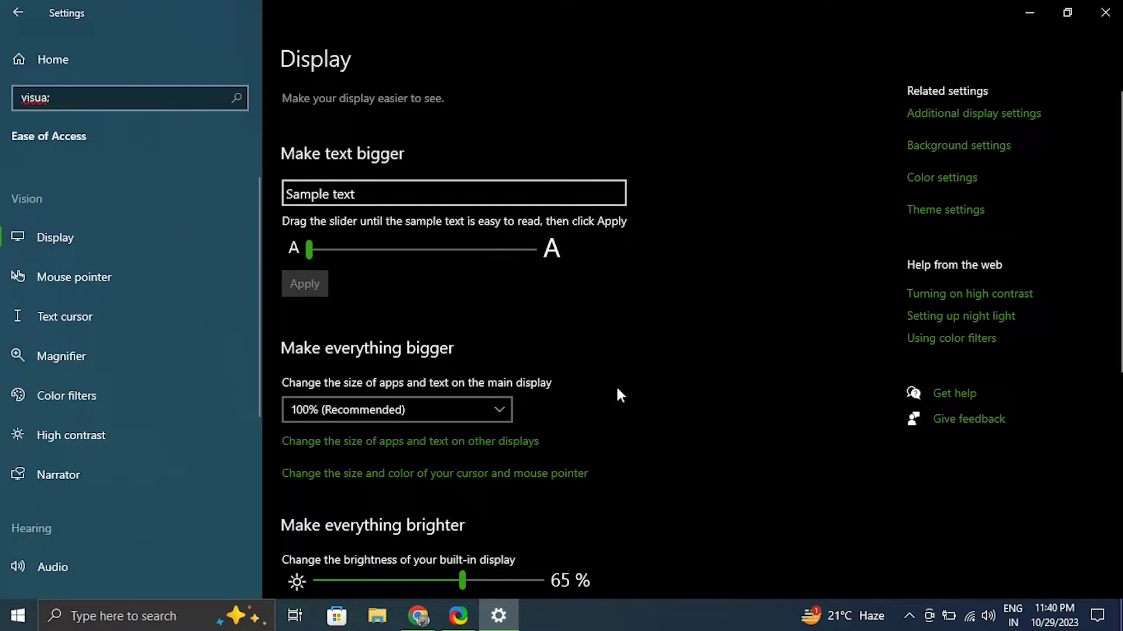
{"action": "scroll", "coordinate": [586, 396], "scroll_direction": "down", "scroll_amount": 6}
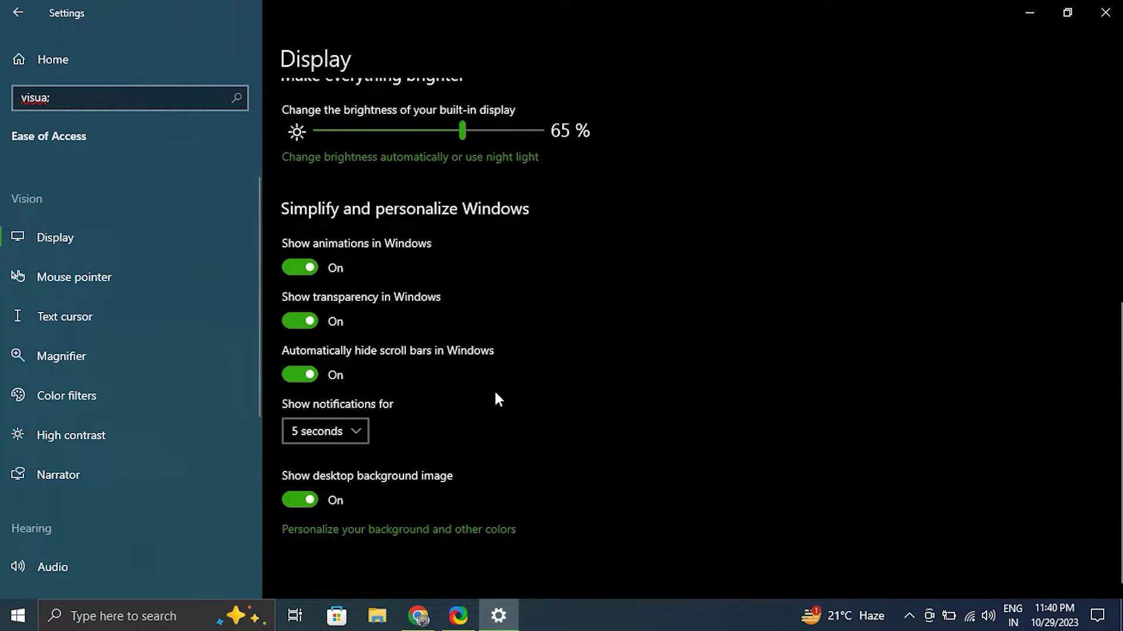
{"action": "left_click", "coordinate": [327, 430]}
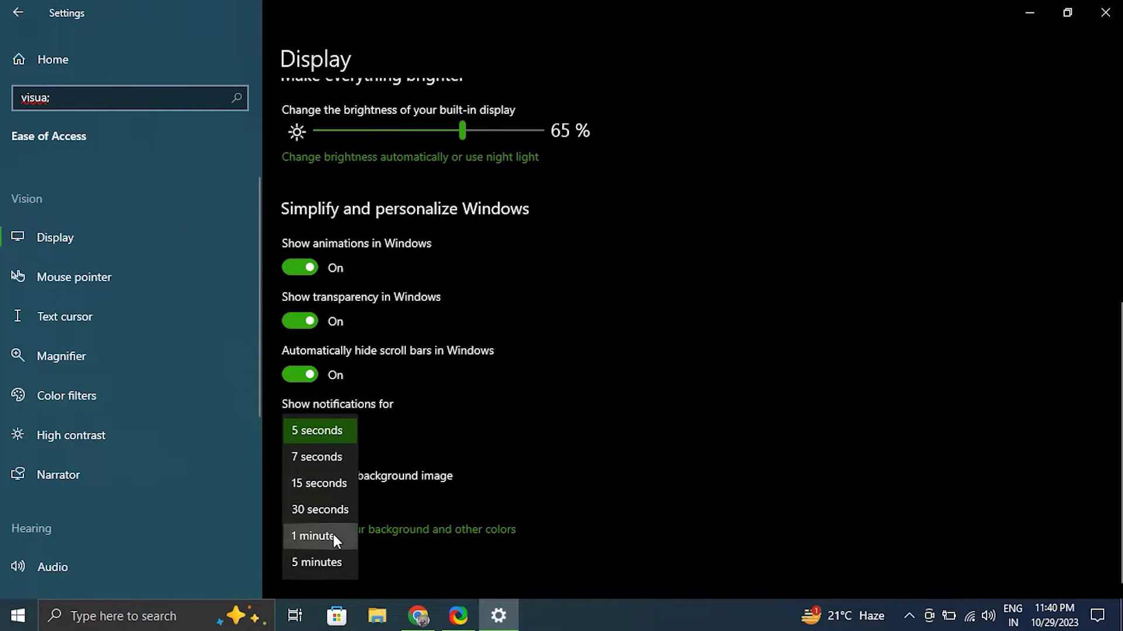
{"action": "left_click", "coordinate": [321, 431]}
{"action": "left_click", "coordinate": [1105, 12]}
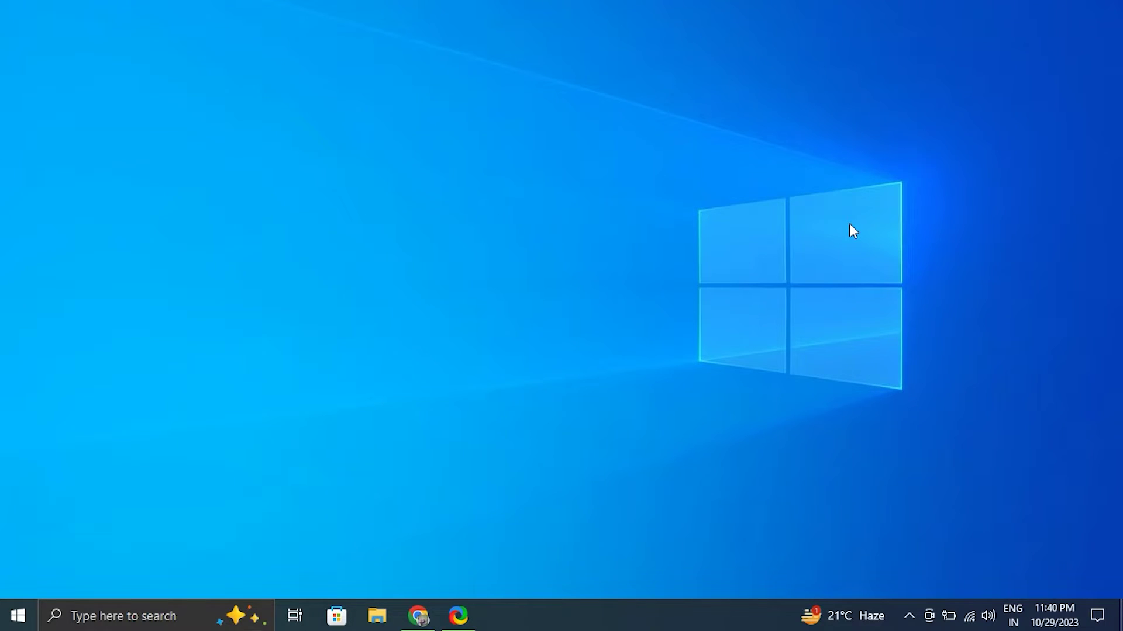
- Launch System Configuration by running msconfig from the Run box
{"action": "key", "text": "super+r"}
{"action": "type", "text": "m"}
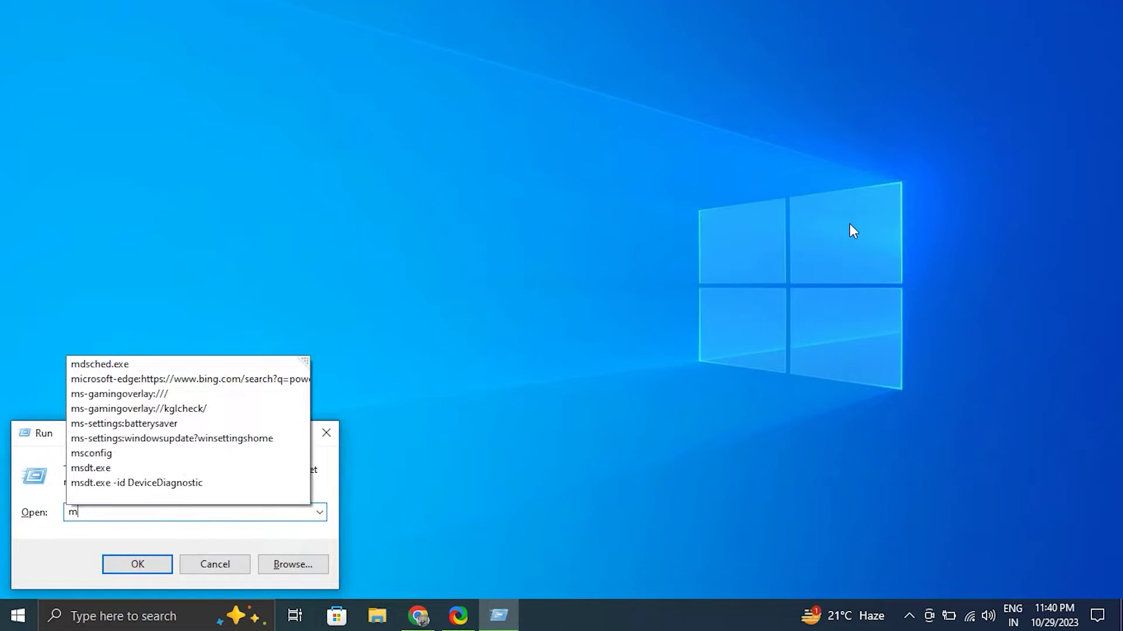
{"action": "type", "text": "scon"}
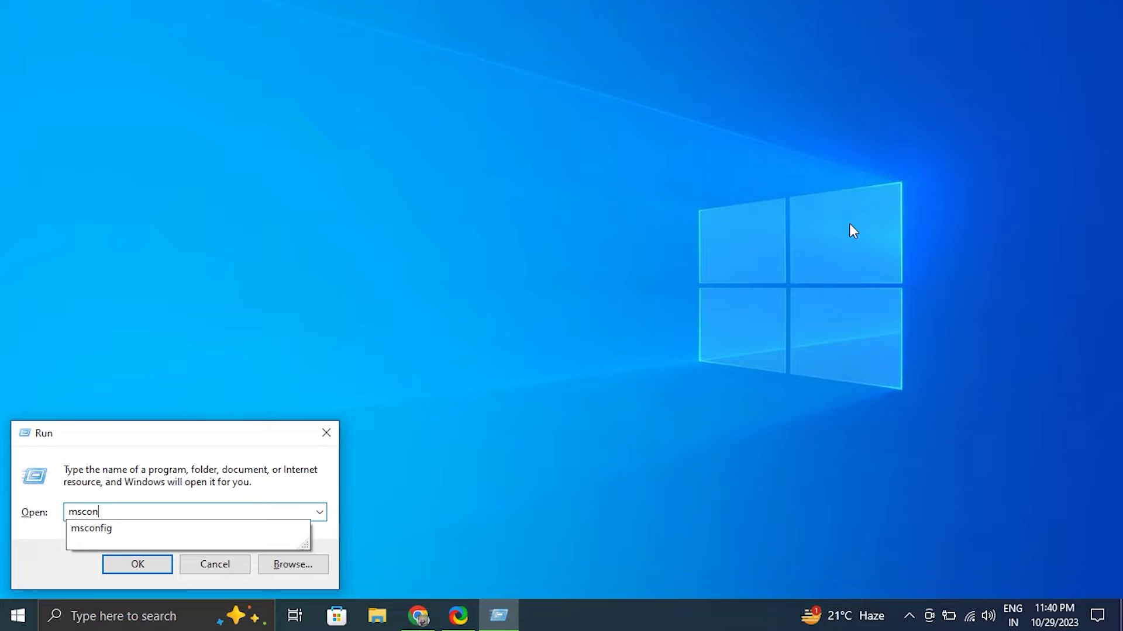
{"action": "left_click", "coordinate": [152, 529]}
{"action": "left_click", "coordinate": [149, 565]}
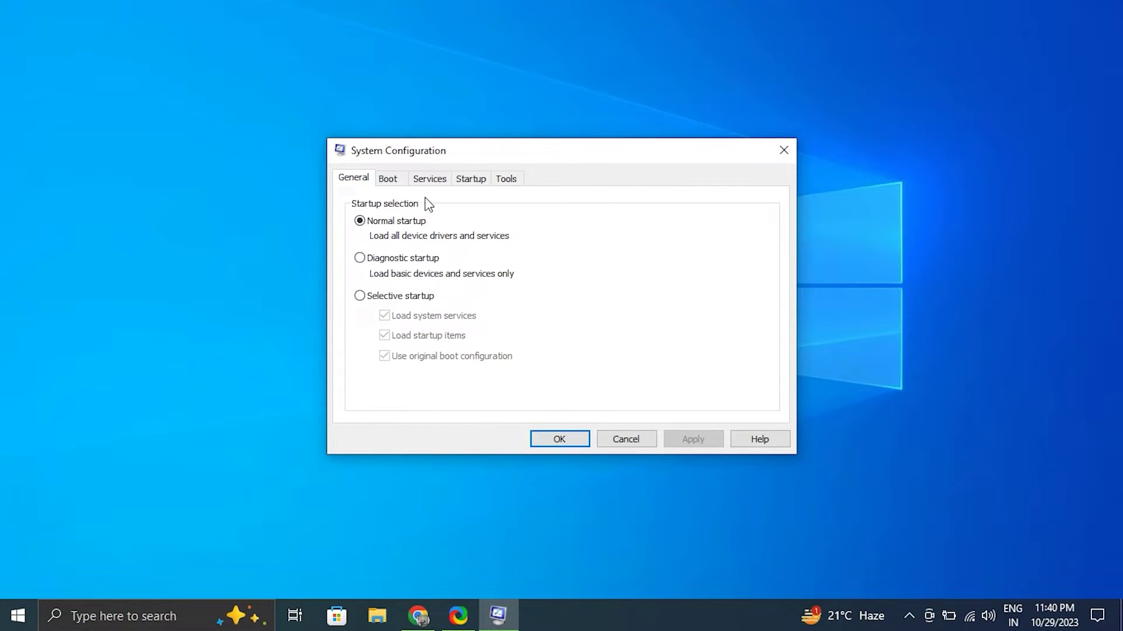
- Tick 'Hide all Microsoft services' on the Services tab, then show the Startup tab
{"action": "left_click", "coordinate": [429, 179]}
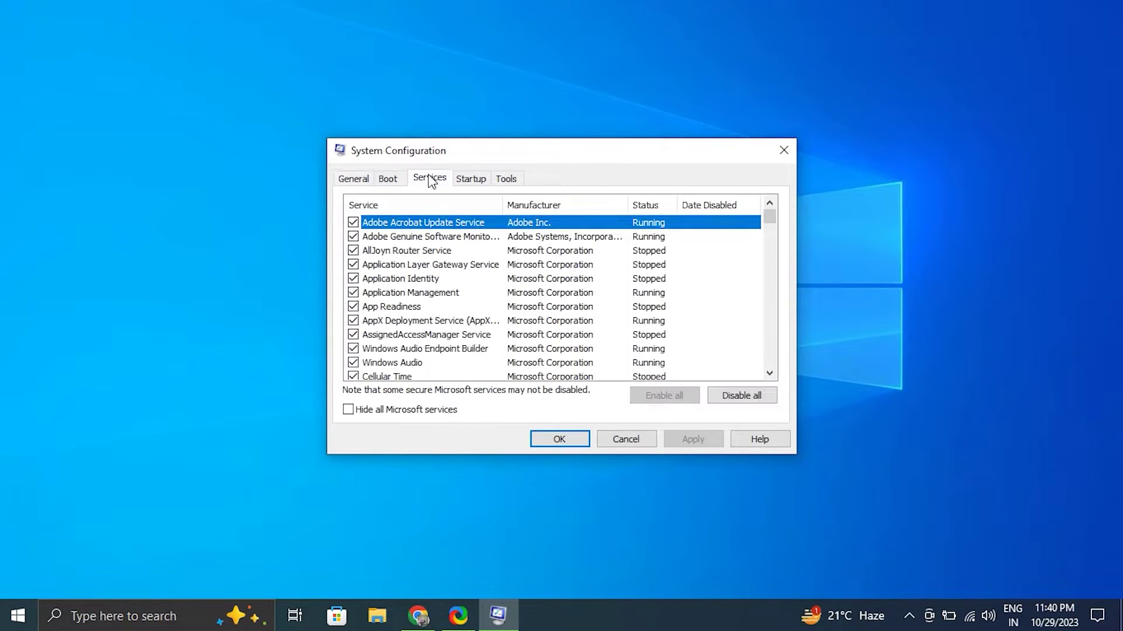
{"action": "left_click", "coordinate": [348, 410]}
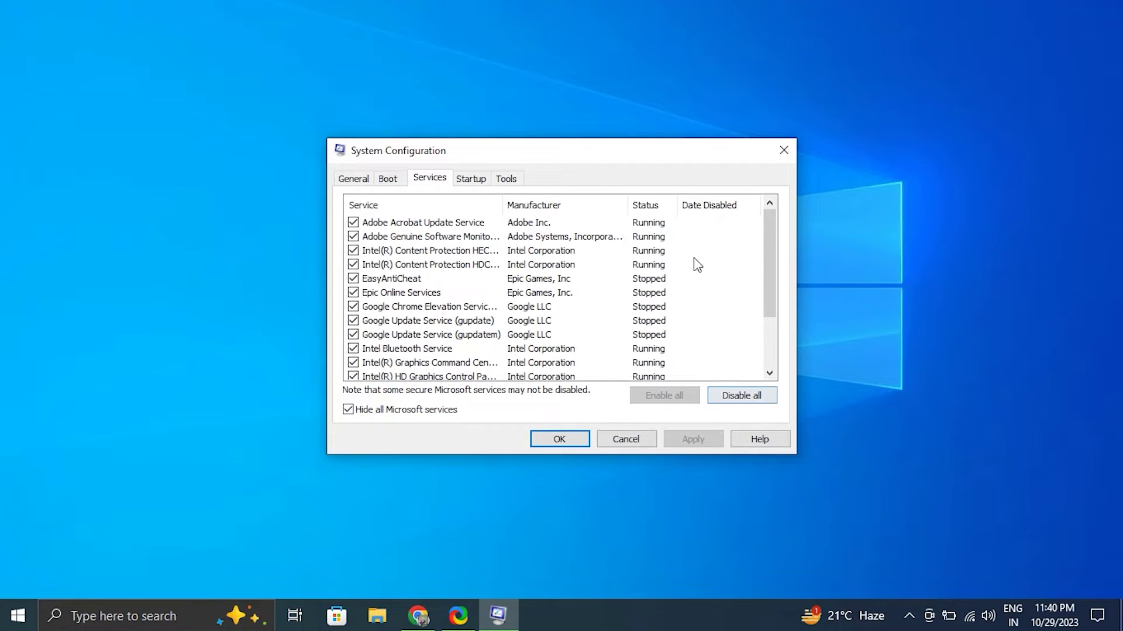
{"action": "left_click", "coordinate": [470, 180]}
- Select ShareX in Task Manager's startup apps, then close Task Manager and System Configuration
{"action": "left_click", "coordinate": [541, 228]}
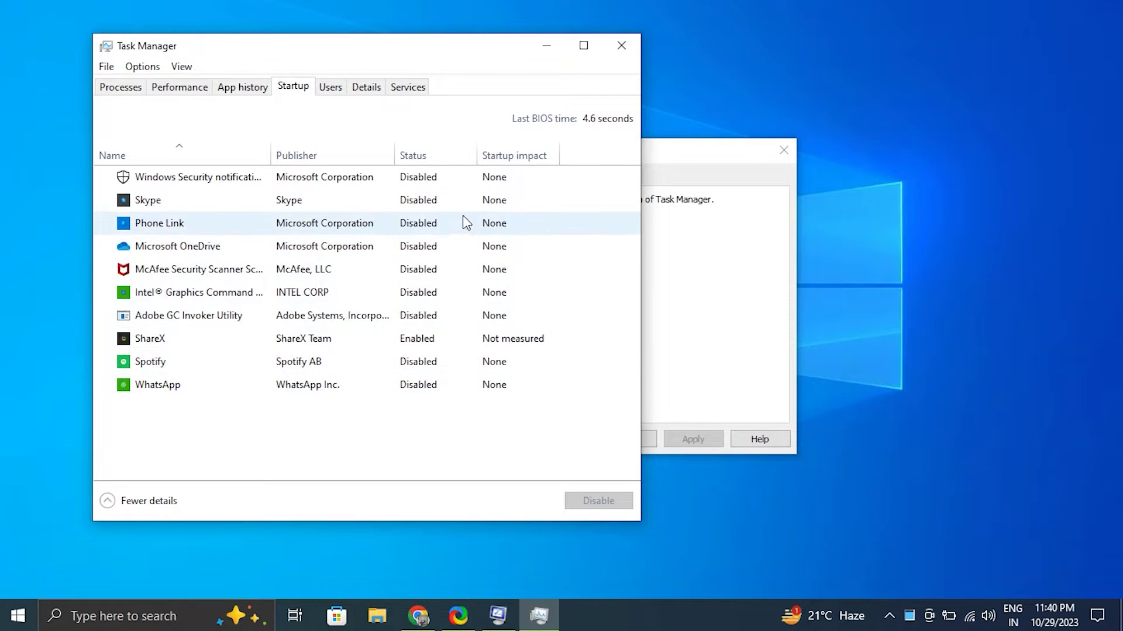
{"action": "left_click", "coordinate": [449, 345]}
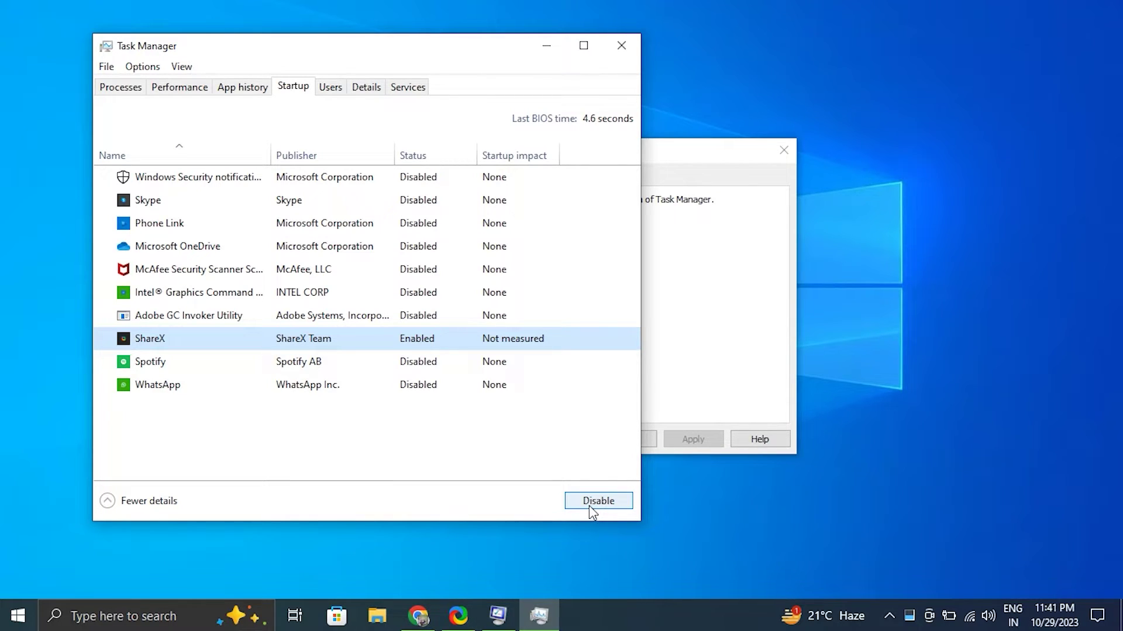
{"action": "left_click", "coordinate": [621, 52]}
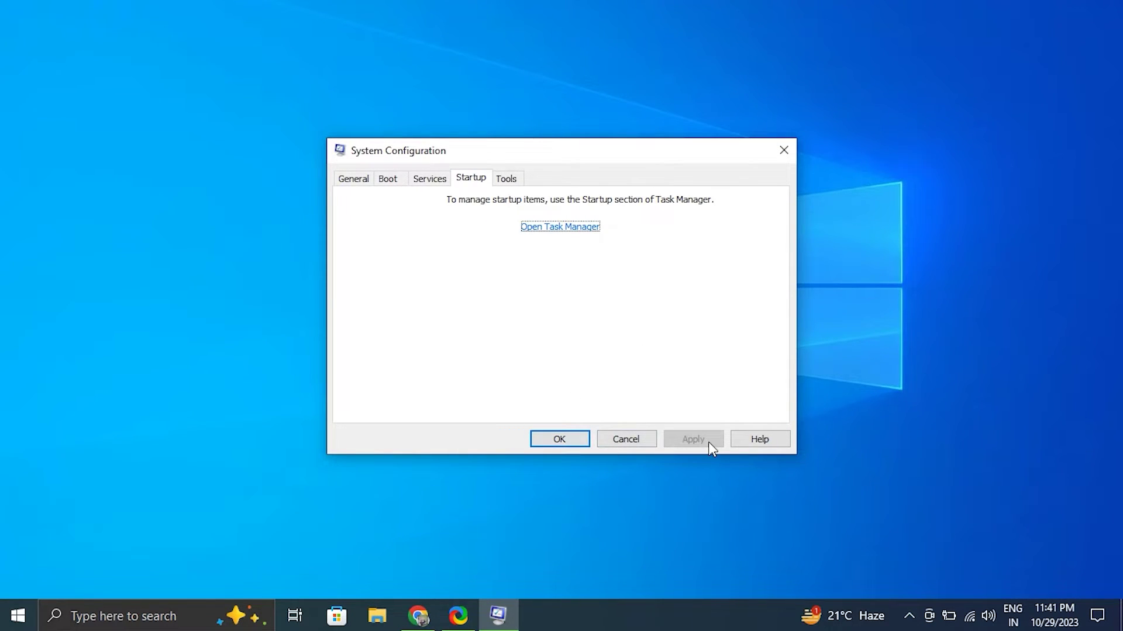
{"action": "left_click", "coordinate": [786, 153]}
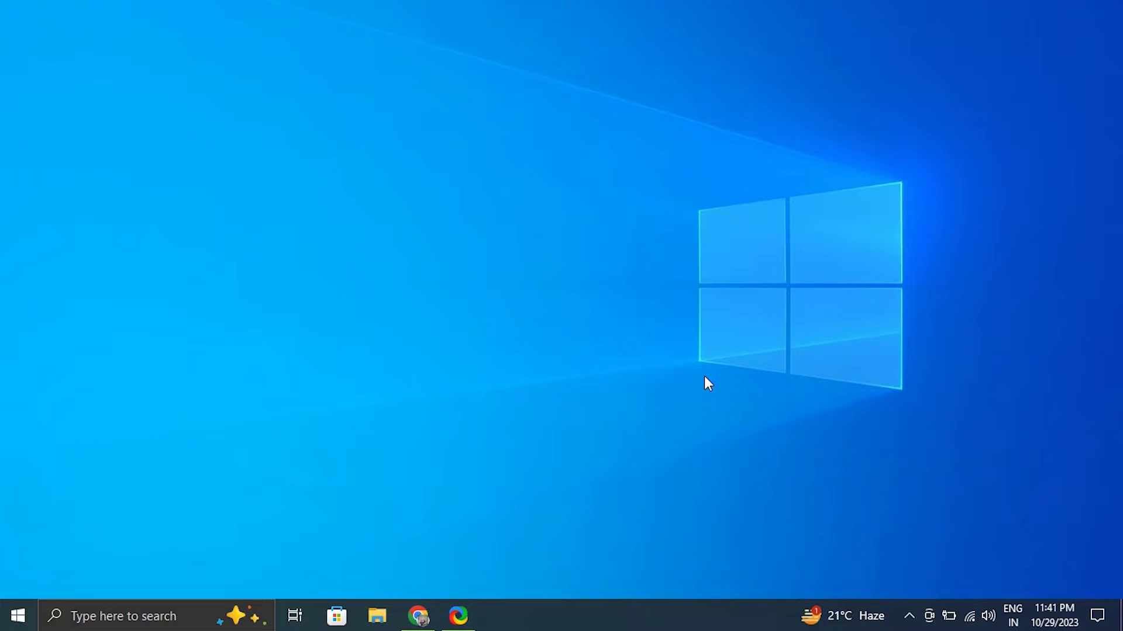
- Search 'comm' and run Command Prompt as administrator
{"action": "left_click", "coordinate": [198, 616]}
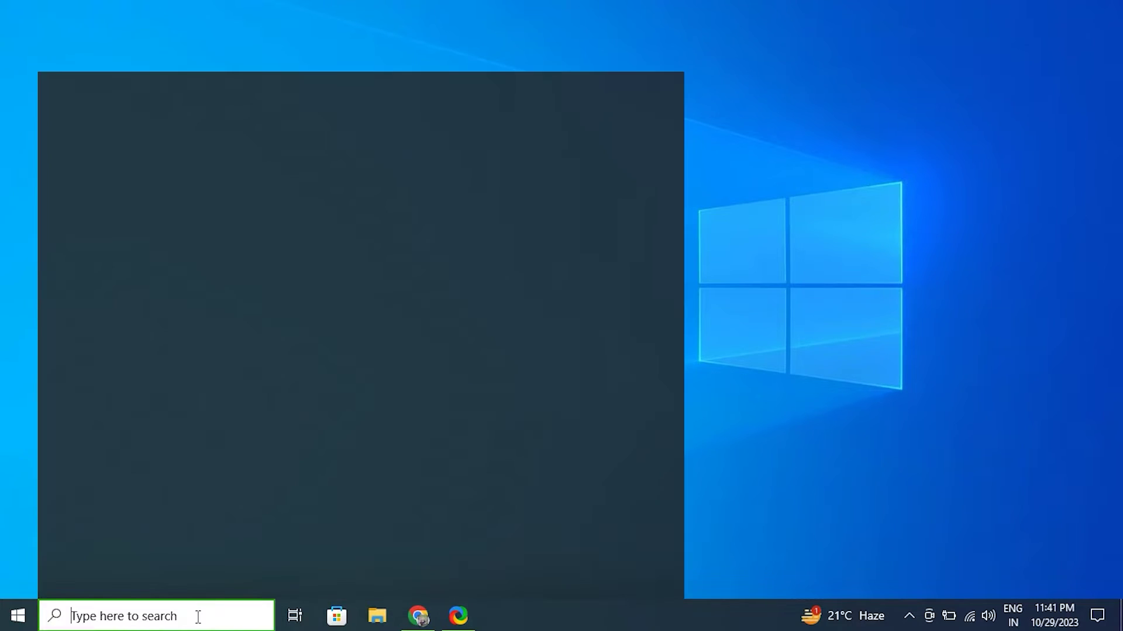
{"action": "type", "text": "comm"}
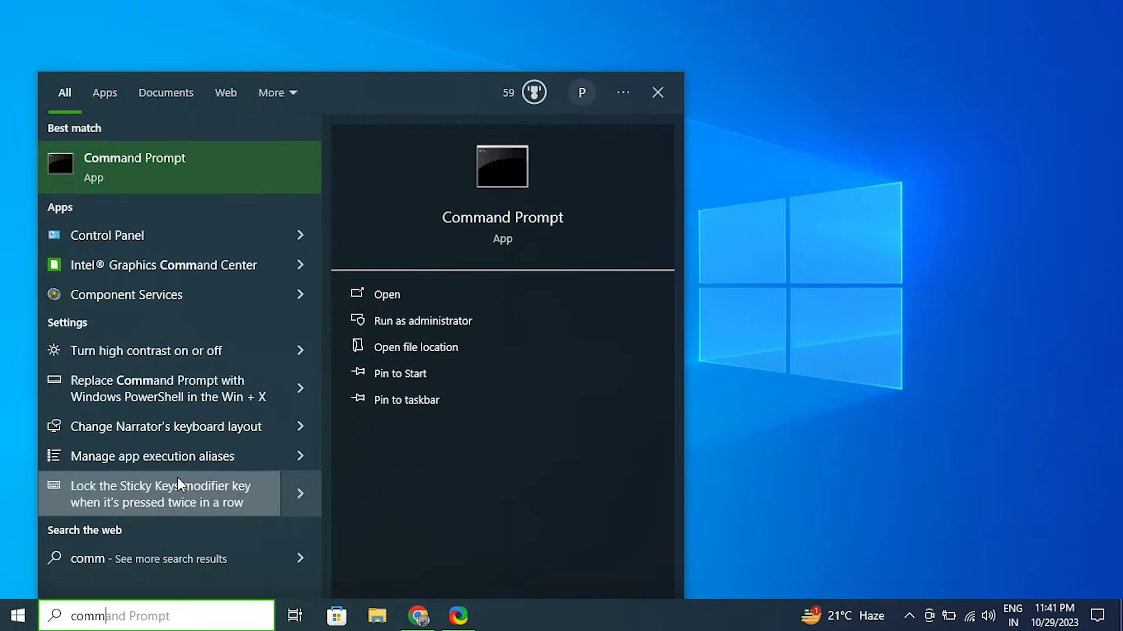
{"action": "right_click", "coordinate": [171, 168]}
{"action": "left_click", "coordinate": [230, 185]}
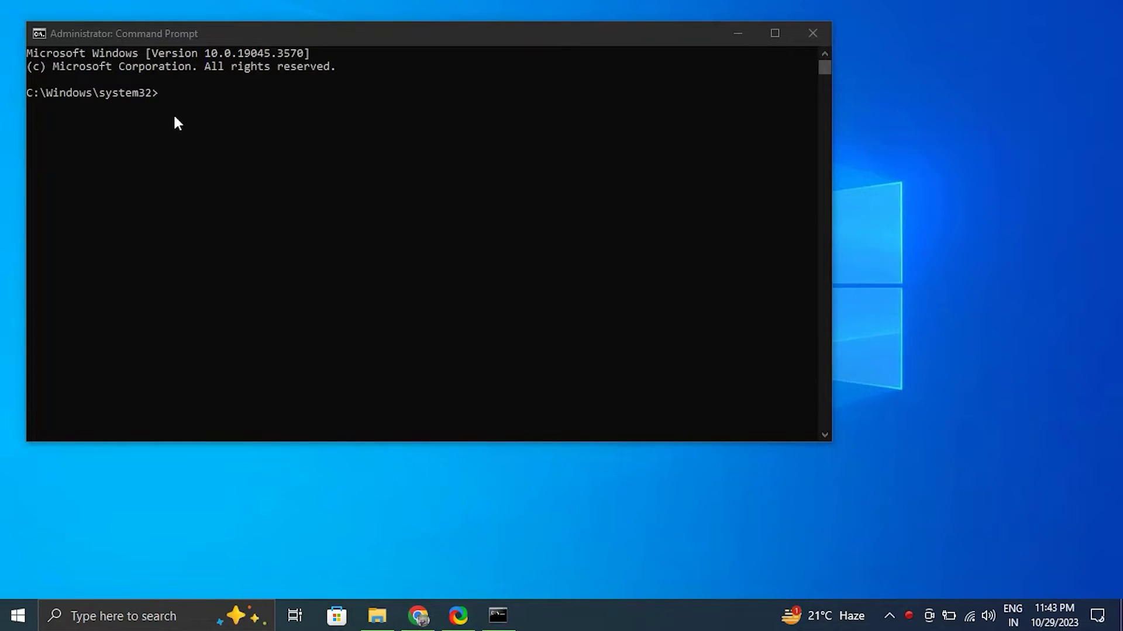
- Run sfc /scannow in the admin console, then close the window
{"action": "left_click", "coordinate": [174, 110]}
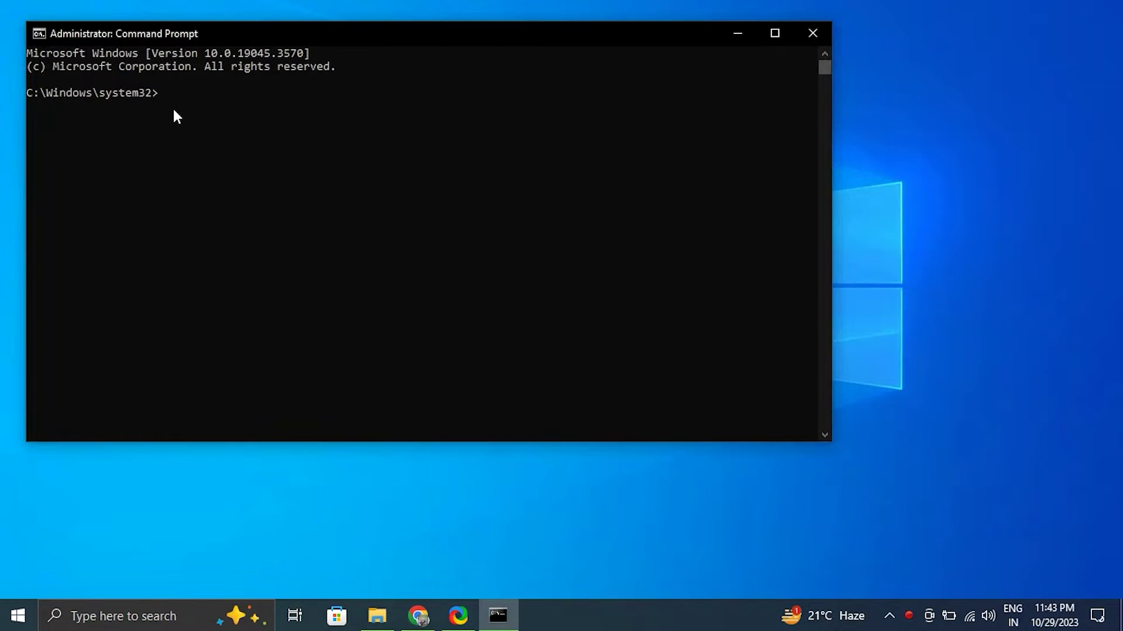
{"action": "type", "text": "sfc /scannow"}
{"action": "key", "text": "Return"}
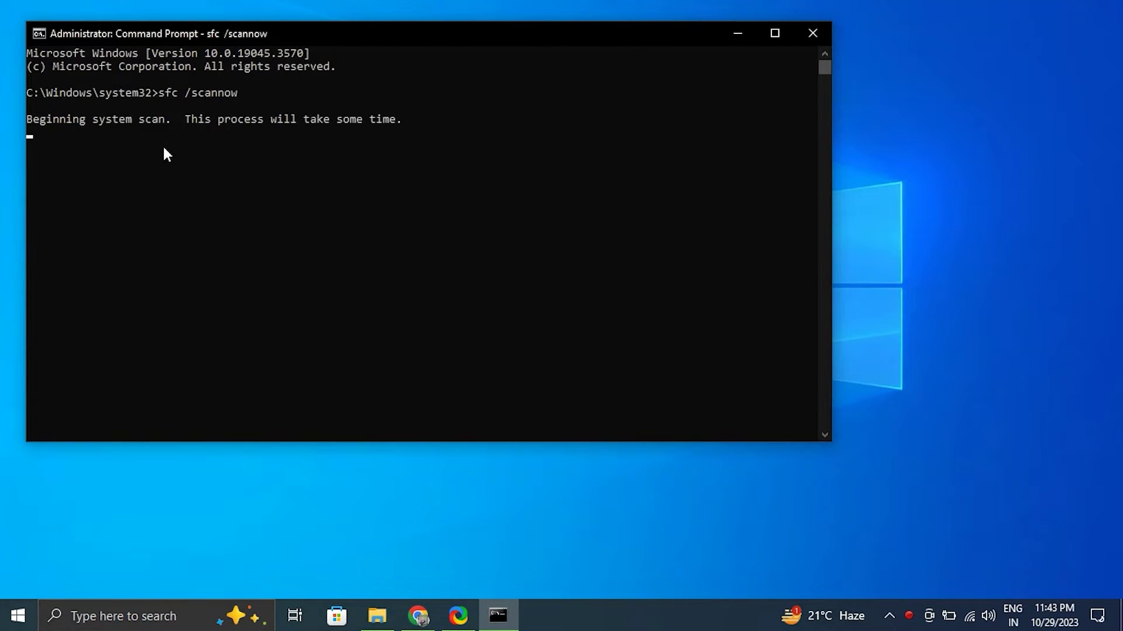
{"action": "left_click", "coordinate": [115, 159]}
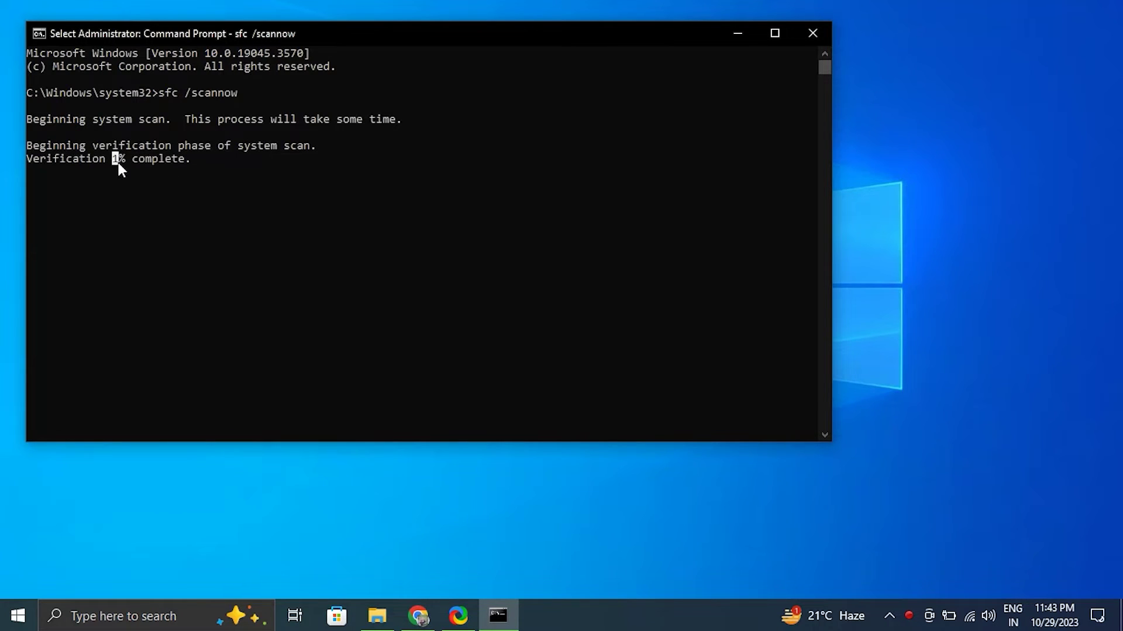
{"action": "left_click", "coordinate": [141, 185]}
{"action": "left_click", "coordinate": [810, 36]}
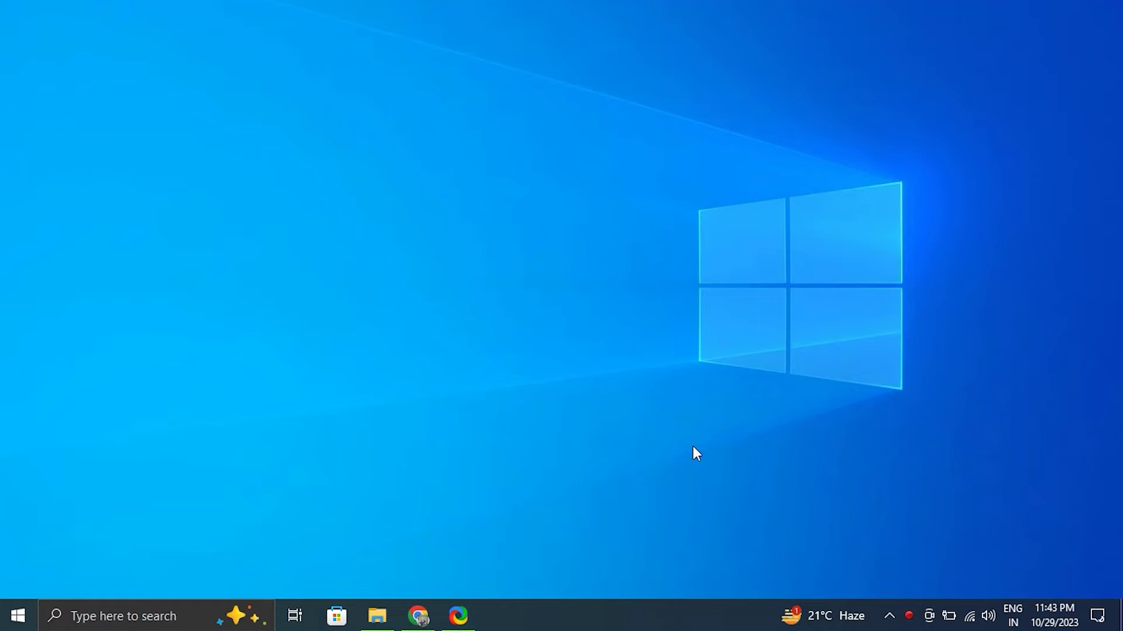
- Search 'WINDOW' and open the Windows Security app
{"action": "left_click", "coordinate": [138, 620]}
{"action": "type", "text": "WI"}
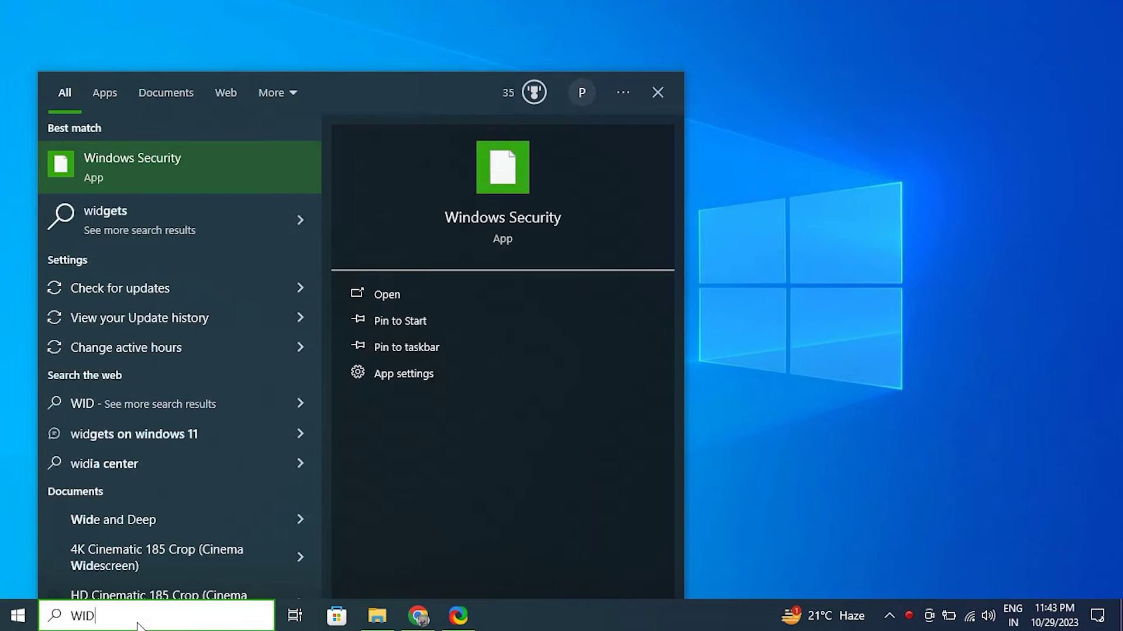
{"action": "type", "text": "NDOW"}
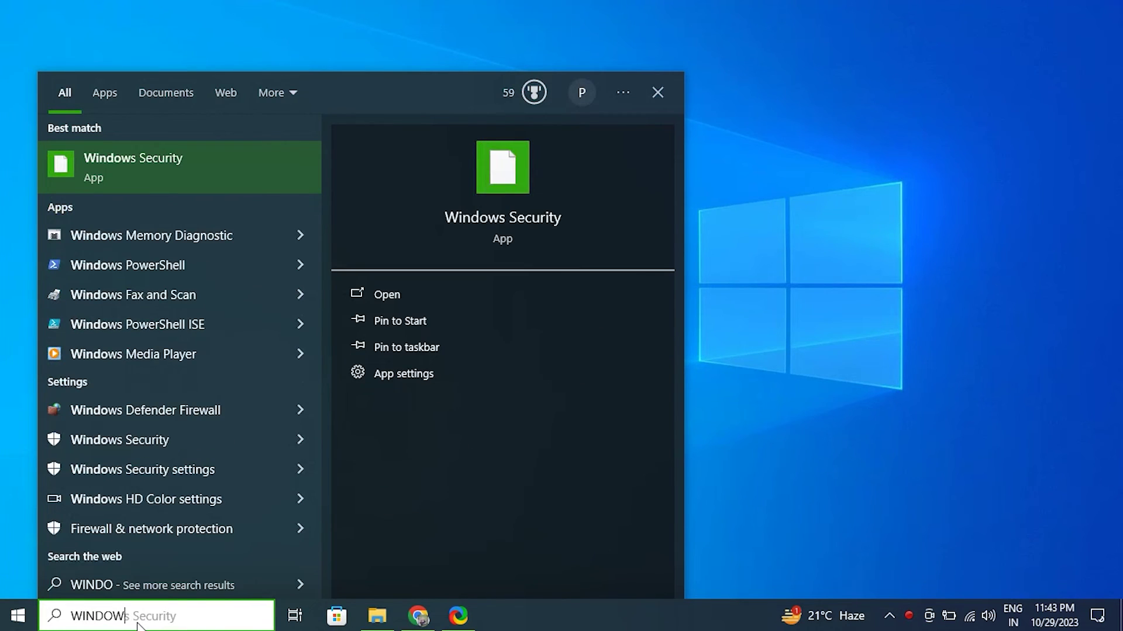
{"action": "left_click", "coordinate": [118, 177]}
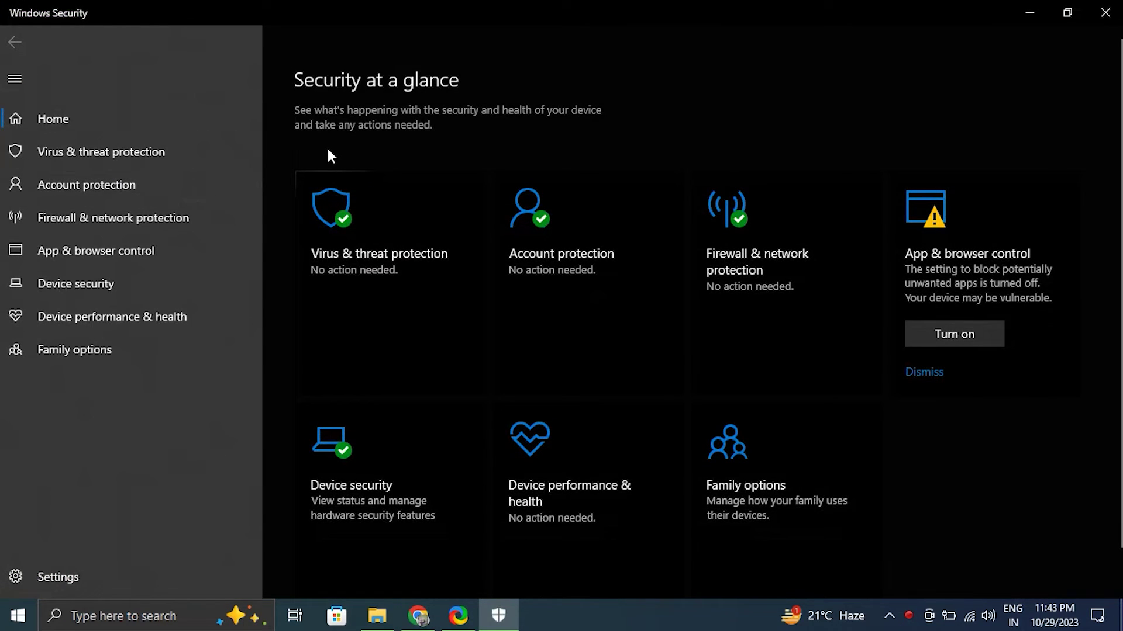
- Choose Full scan instead of Quick scan in Virus & threat protection's Scan options
{"action": "left_click", "coordinate": [60, 151]}
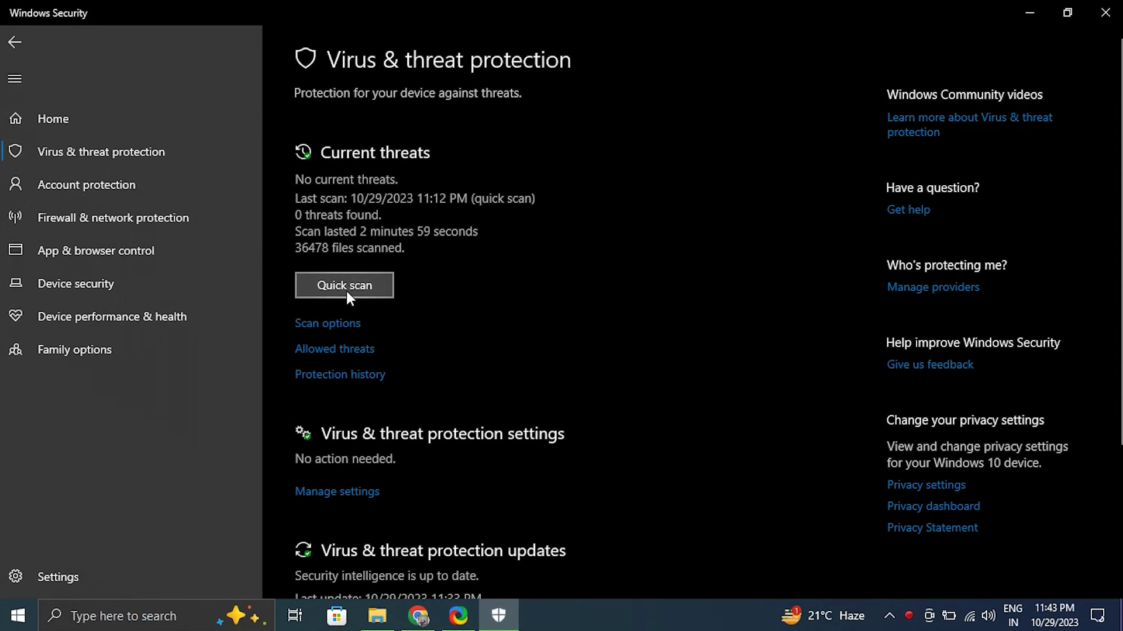
{"action": "left_click", "coordinate": [345, 322]}
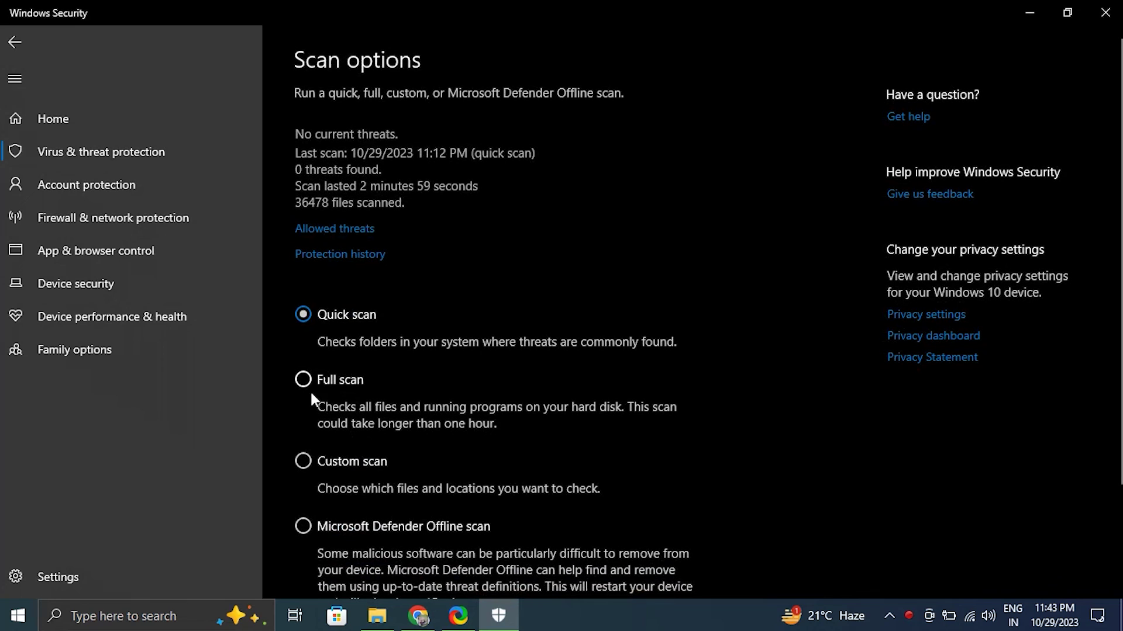
{"action": "left_click", "coordinate": [314, 381]}
{"action": "scroll", "coordinate": [384, 399], "scroll_direction": "down", "scroll_amount": 3}
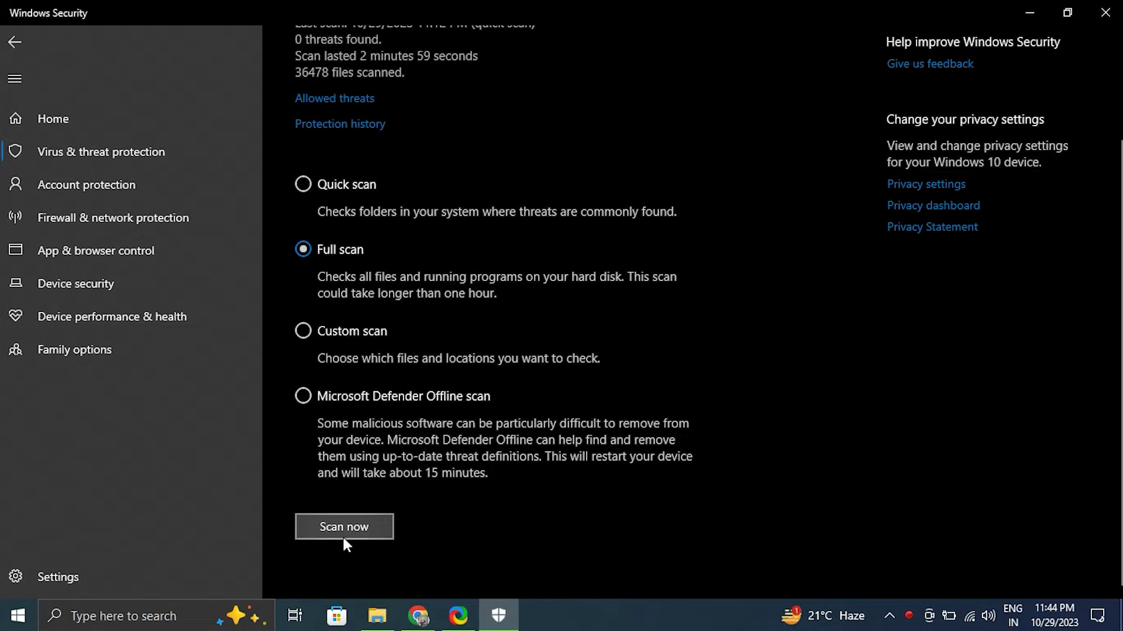
{"action": "left_click", "coordinate": [1105, 12]}
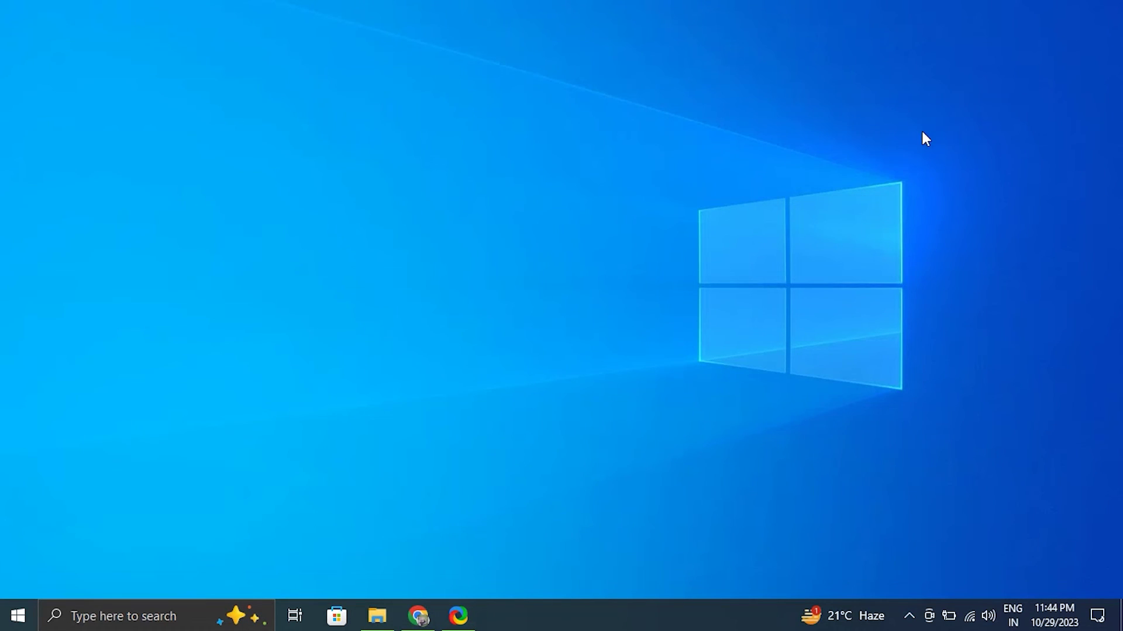